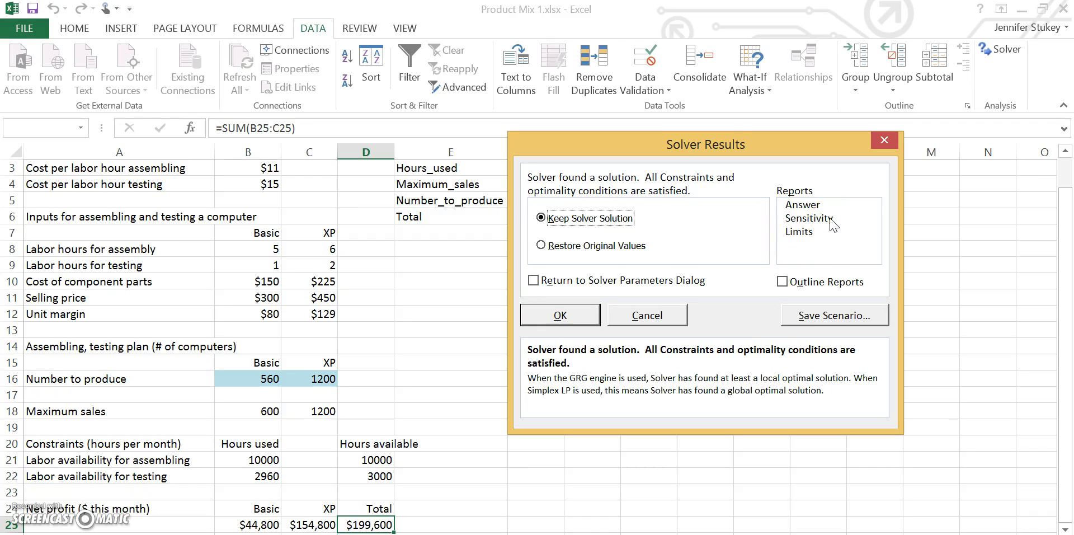
Step: Keep the Solver solution, generate a Sensitivity report and open the report's sheet
click(832, 221)
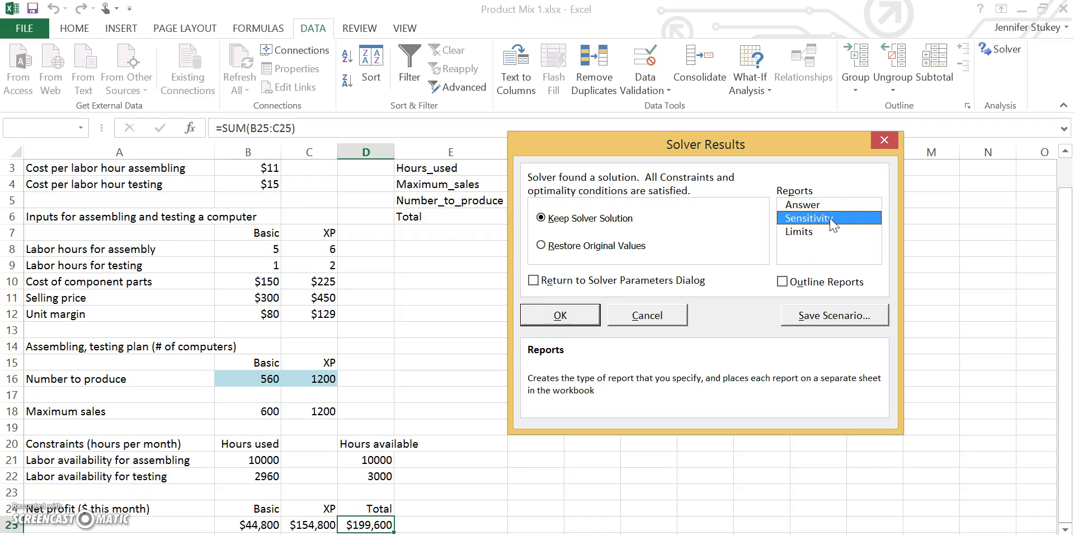
click(574, 317)
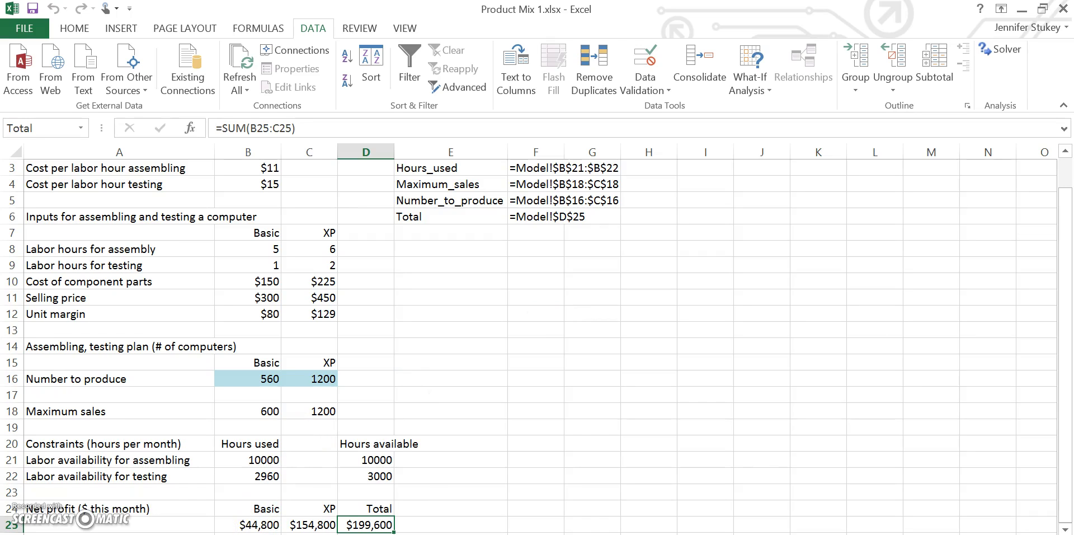
key(ctrl+Page_Up)
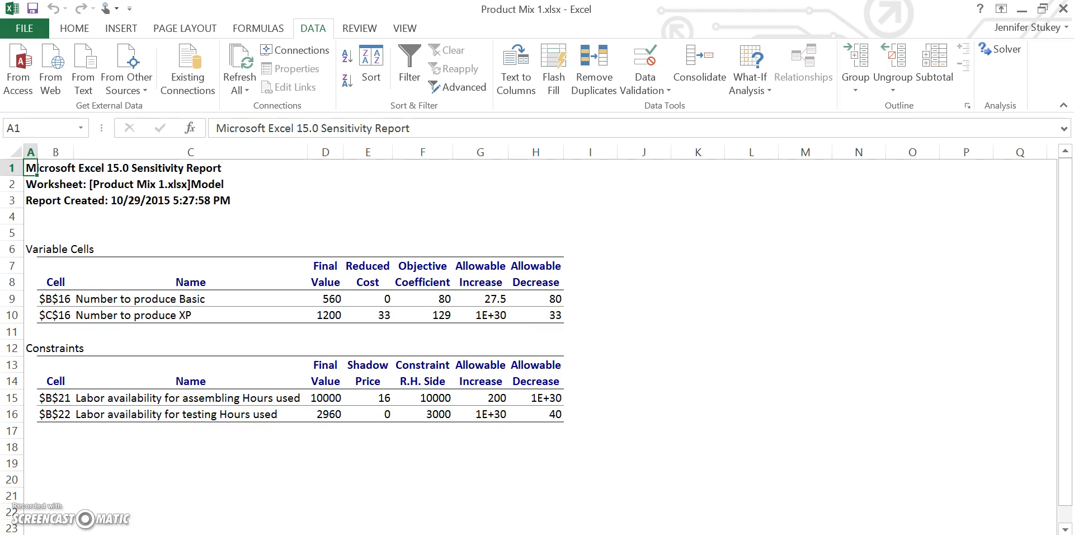
Step: Compare the sensitivity report's variable cells and constraints with the production plan on the Model sheet
click(241, 533)
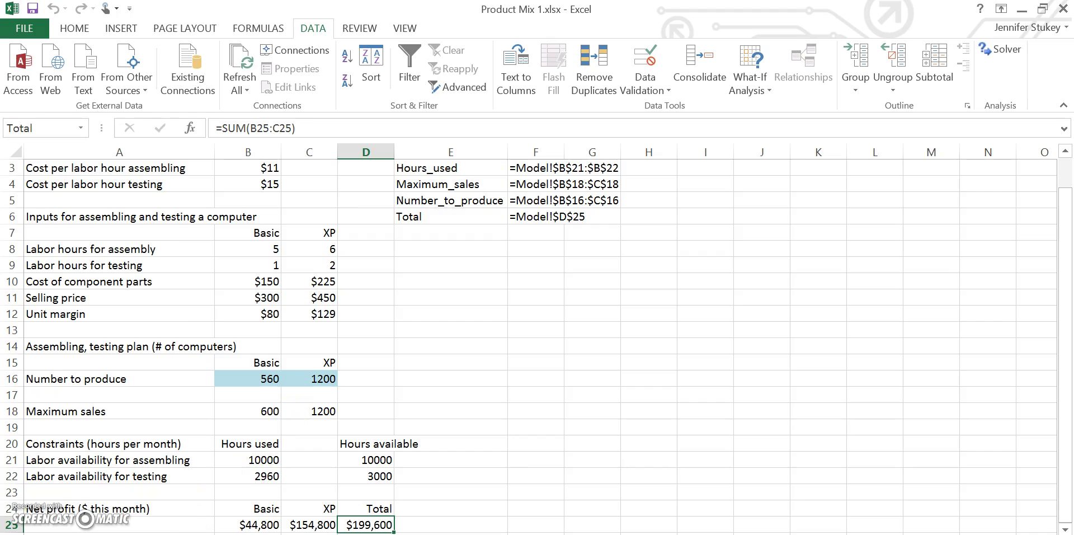
key(ctrl+Page_Up)
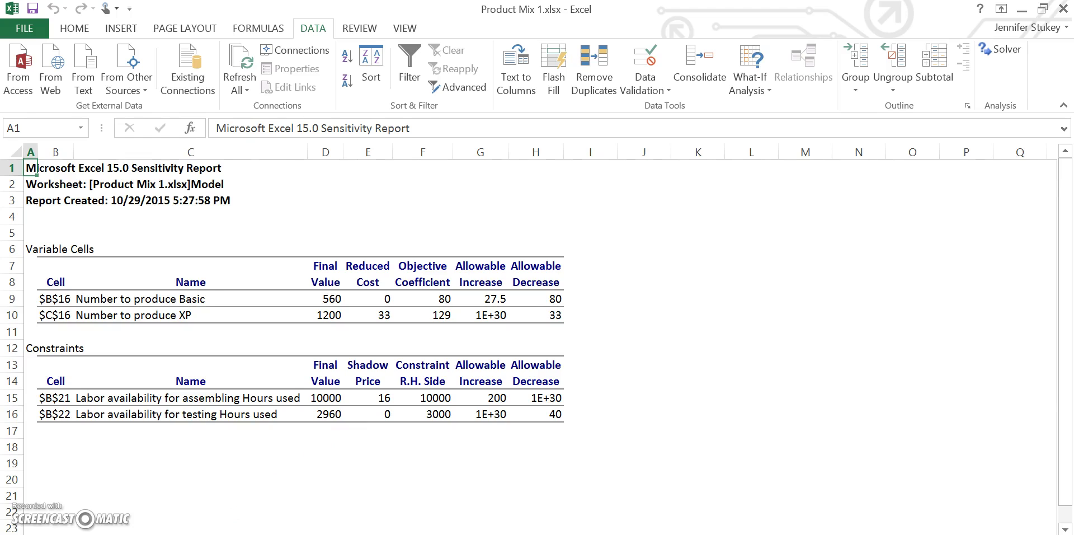
click(235, 531)
mouse_move(1065, 348)
mouse_down()
mouse_move(1067, 330)
mouse_move(1069, 348)
mouse_up()
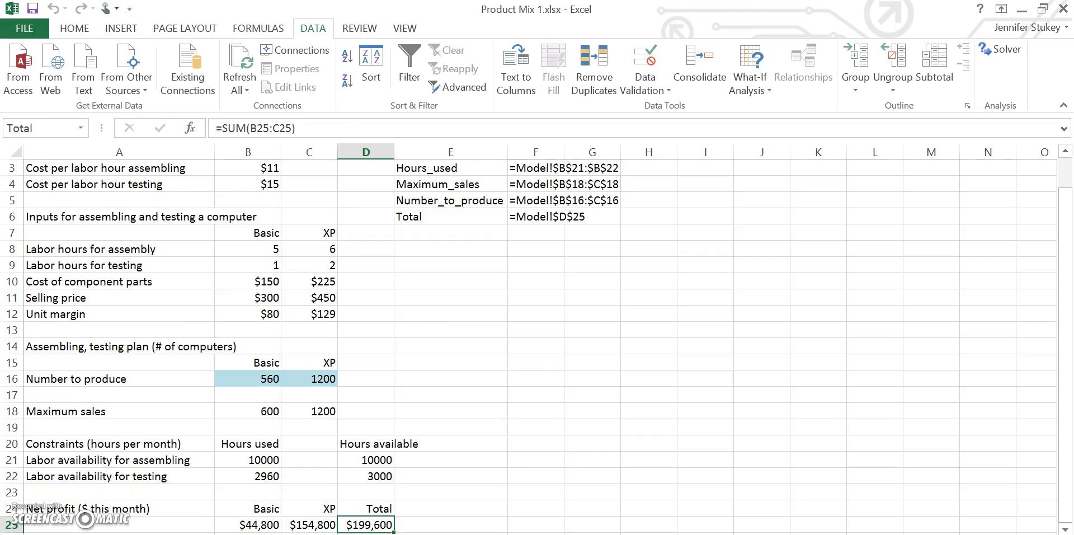
click(134, 533)
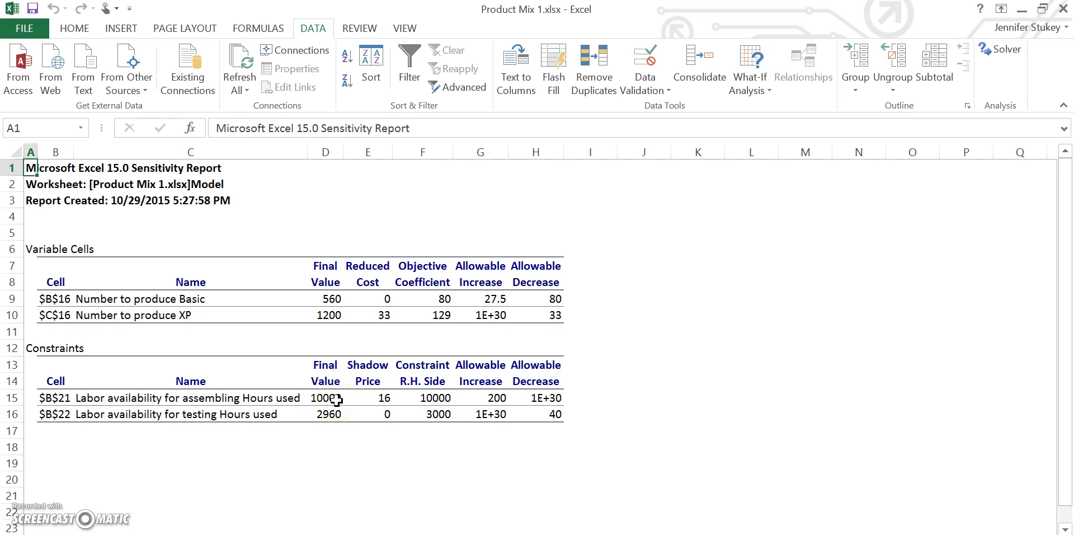
Step: Examine the shadow prices, right-hand side and allowable changes of the labor availability constraints in the sensitivity report
click(372, 400)
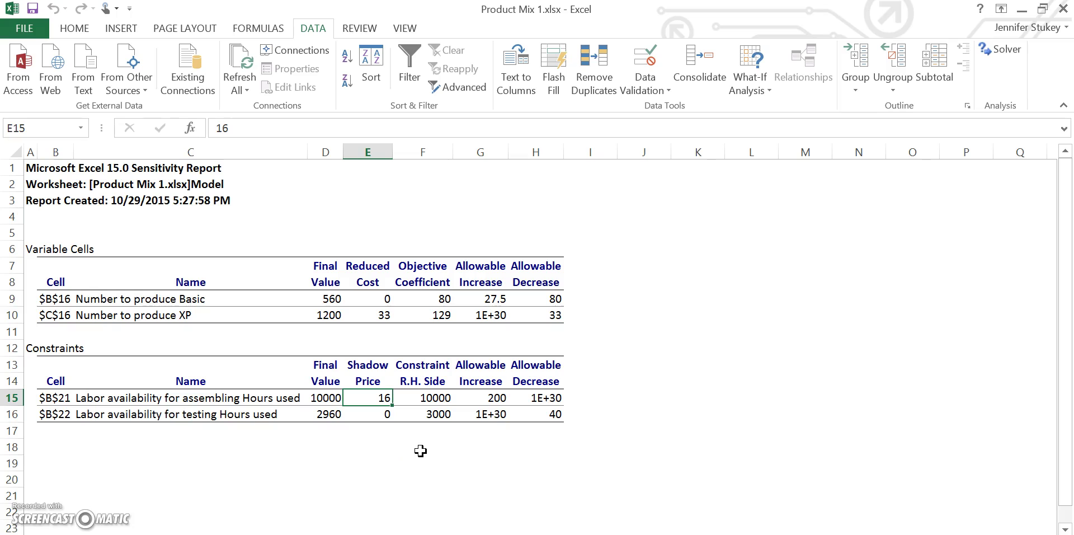
click(371, 414)
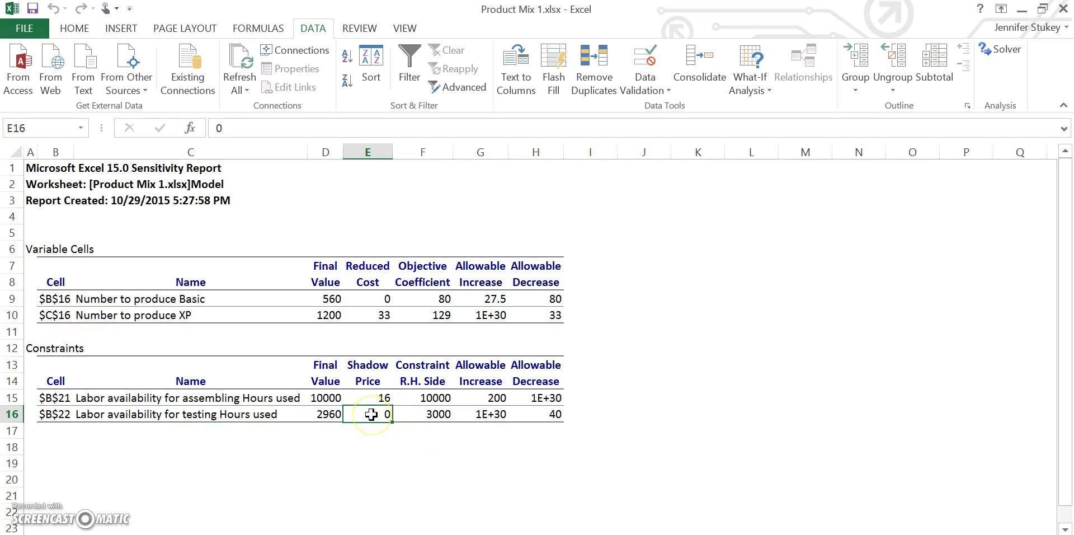
key(Left)
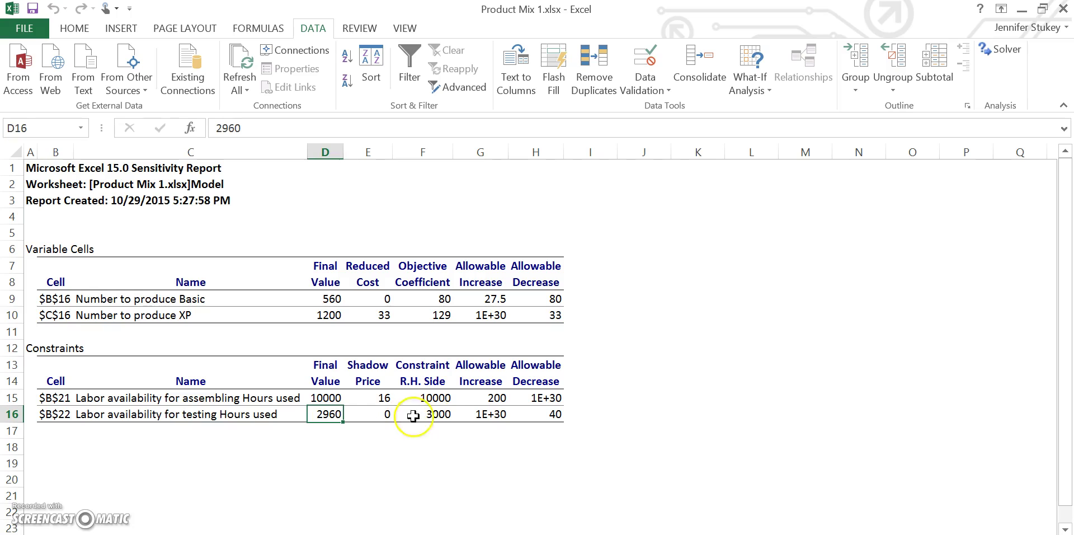
click(445, 414)
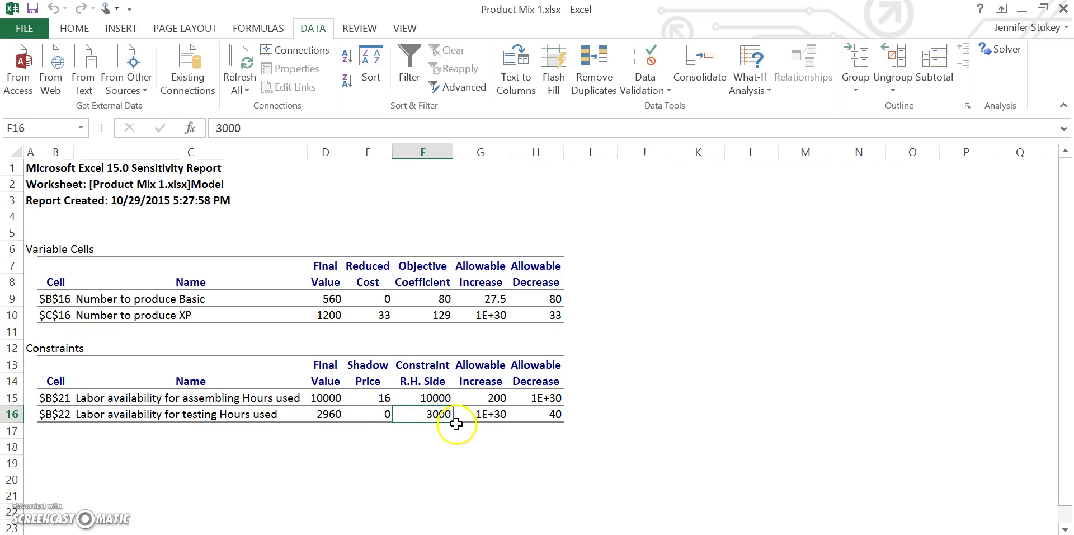
key(Left)
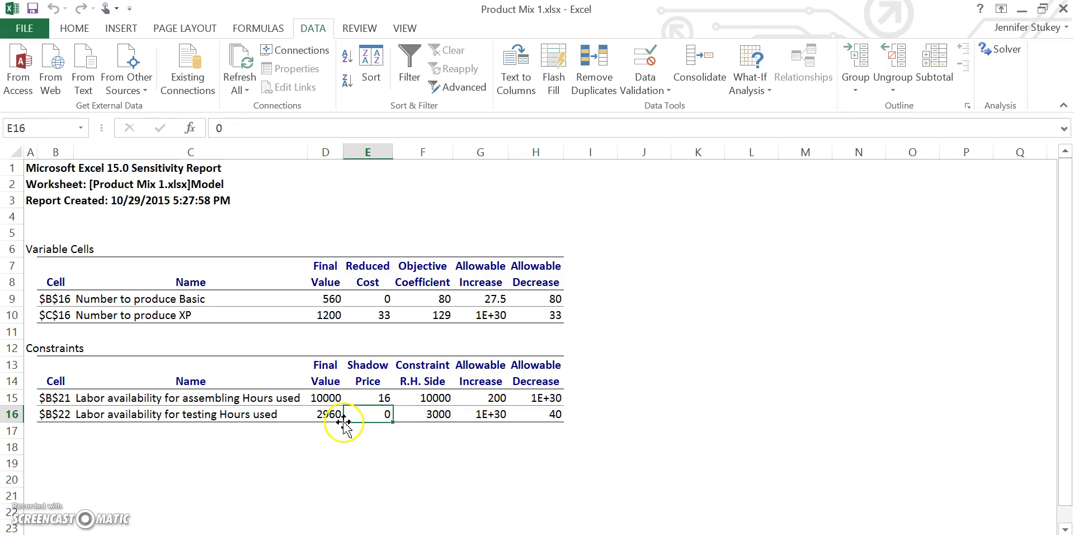
key(Left)
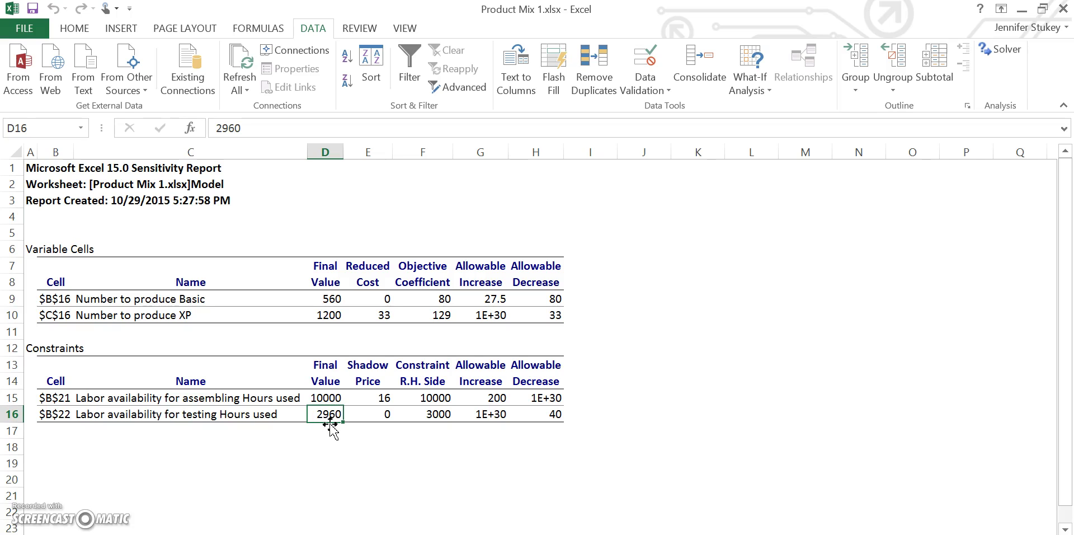
click(369, 414)
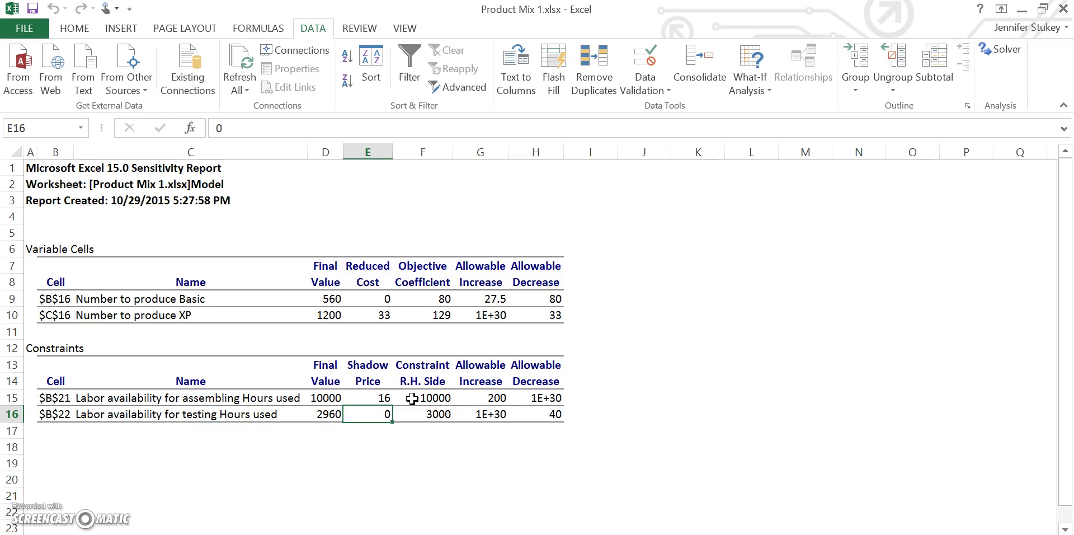
click(513, 413)
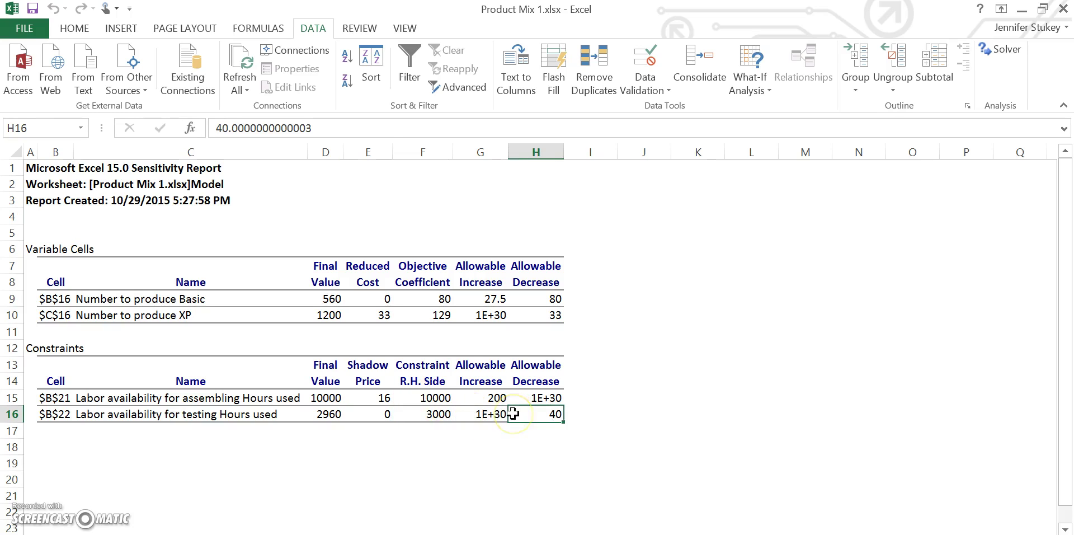
click(475, 413)
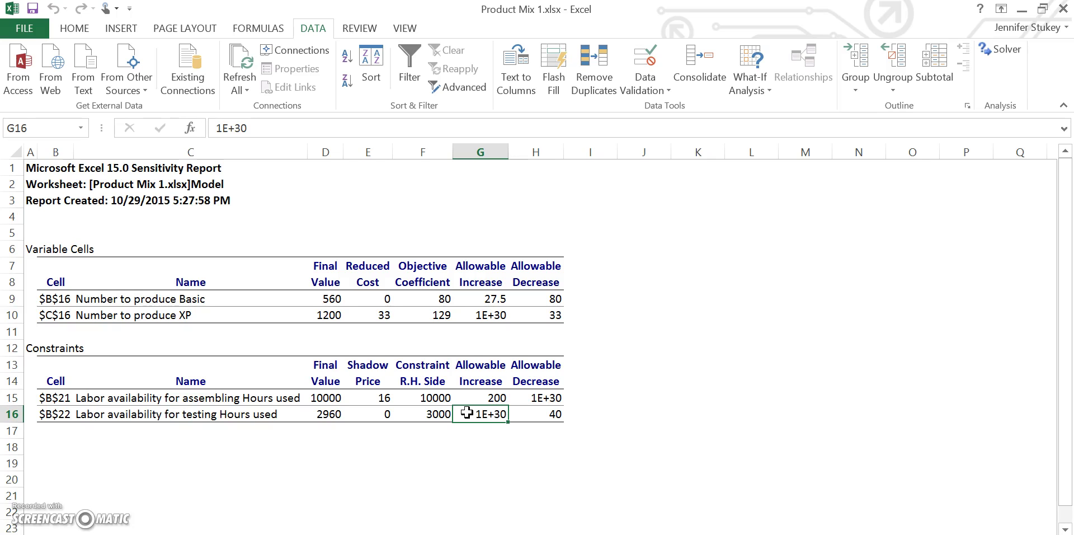
click(524, 415)
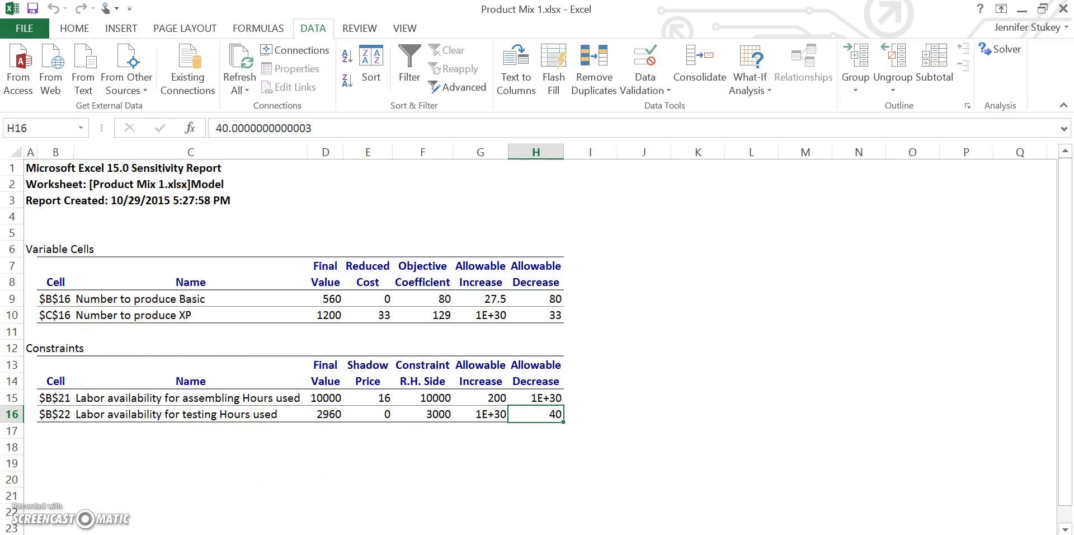
Step: Return to the Model sheet and open the manager for Excel Add-ins from the program options
key(ctrl+Page_Down)
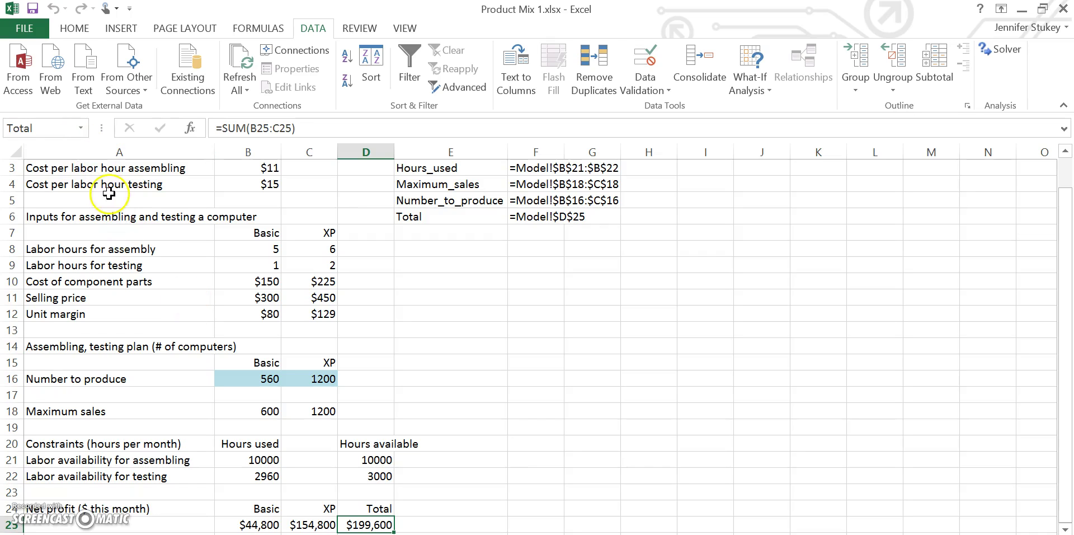
click(25, 30)
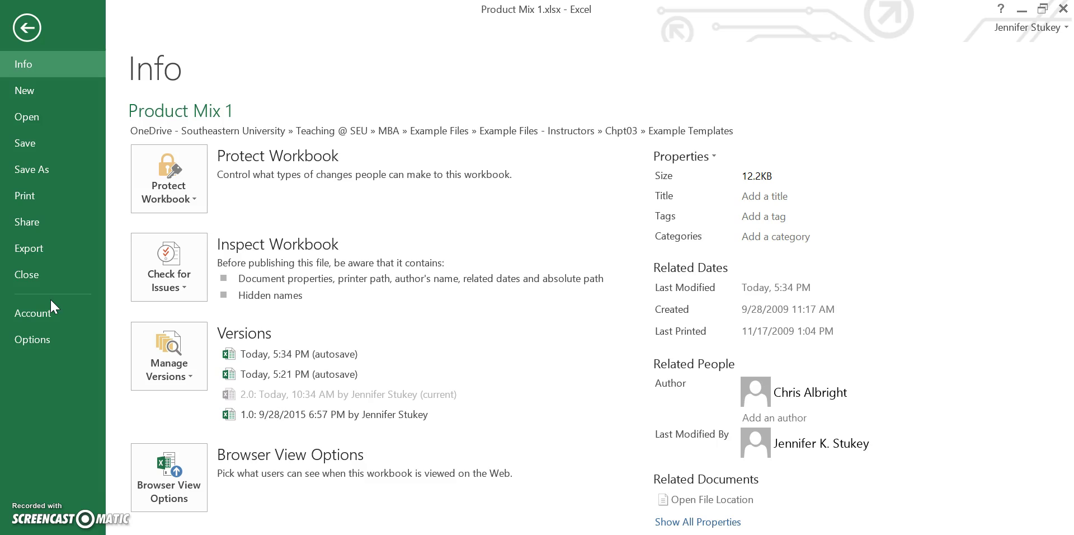
click(50, 334)
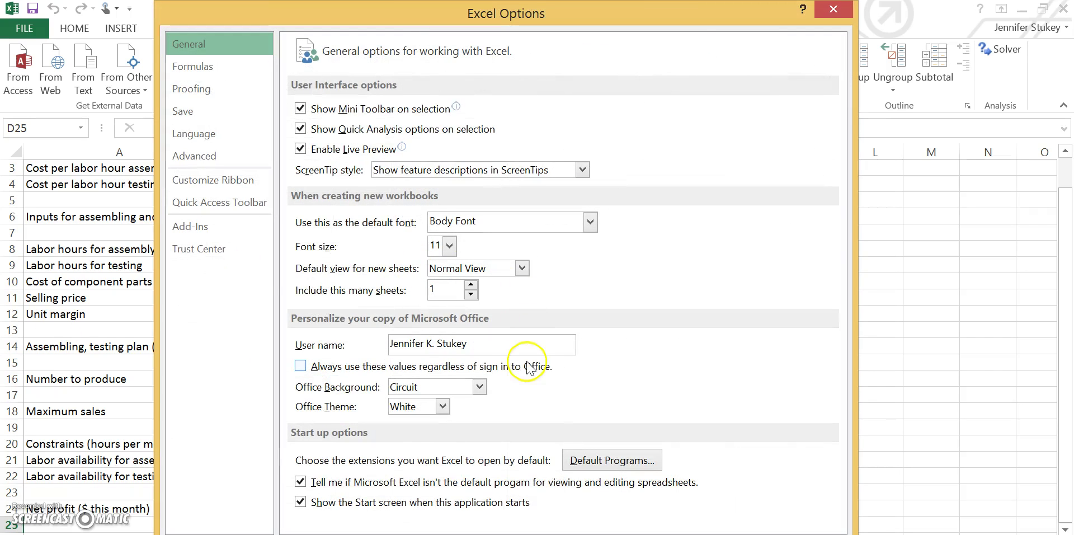
click(208, 235)
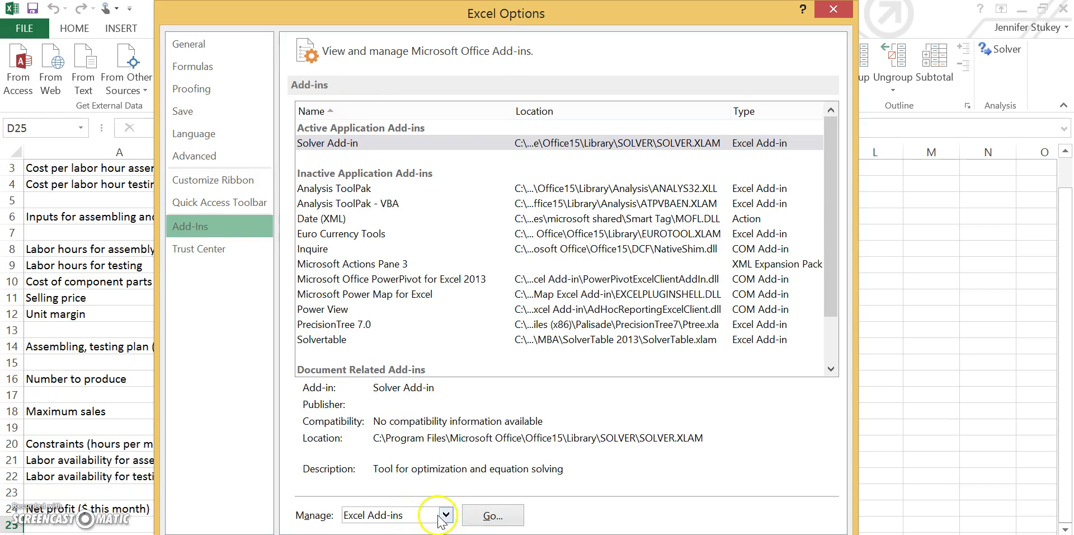
click(492, 516)
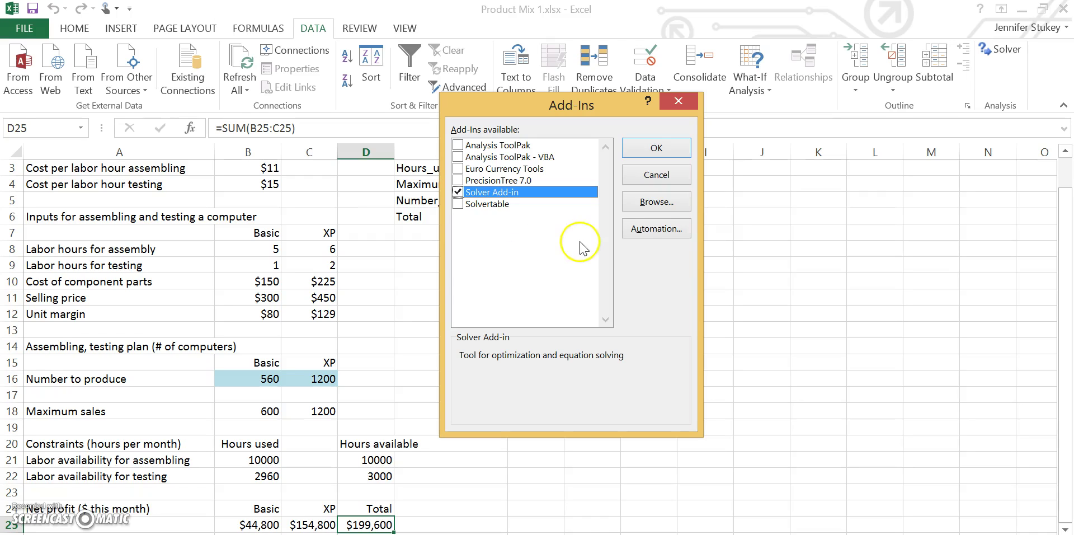
Step: Browse for an add-in file in OneDrive for Business, in the Teaching @ SEU > MBA > SolverTable 2013 folder
click(668, 205)
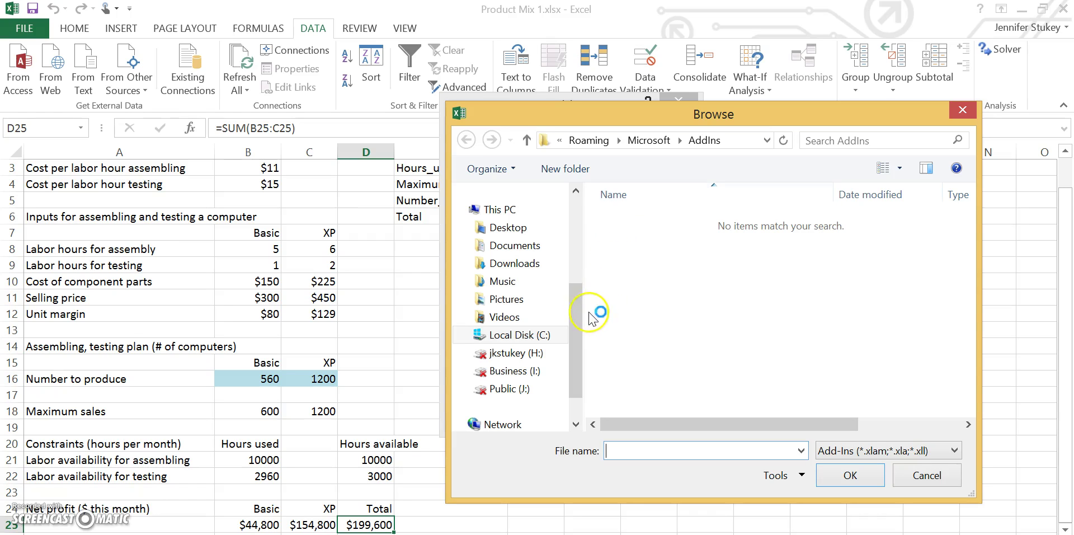
drag(577, 320, 578, 261)
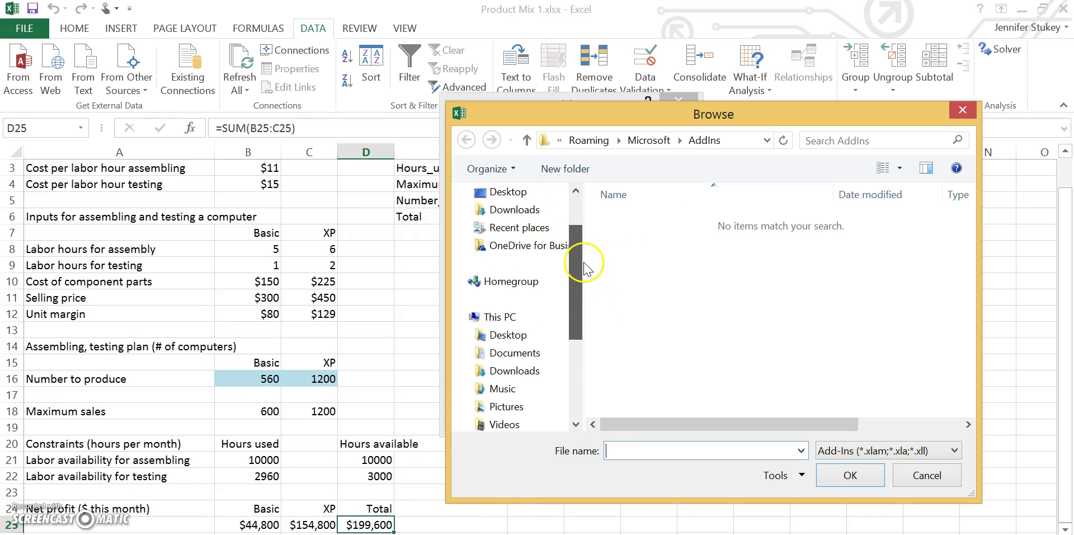
click(523, 246)
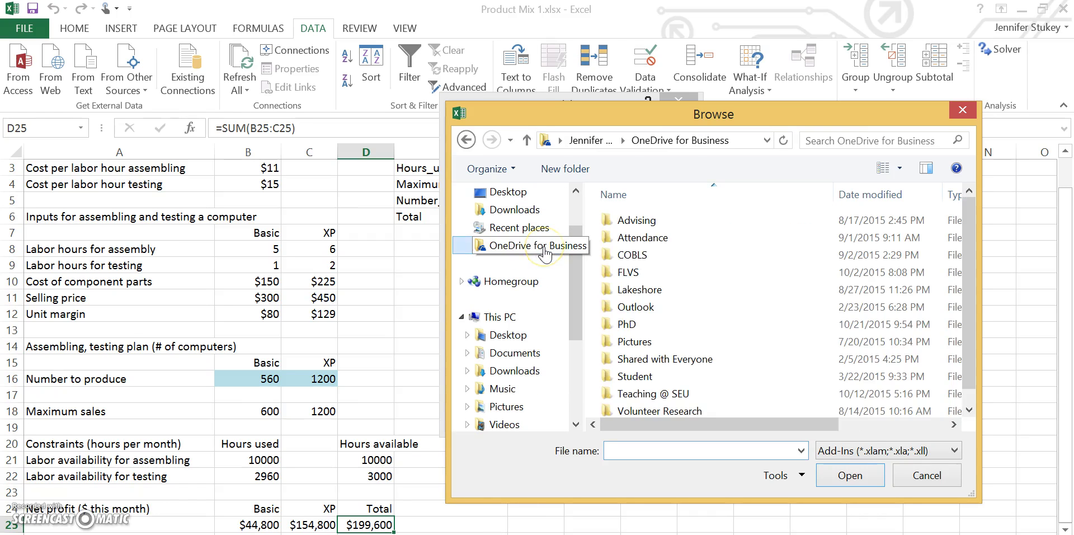
scroll(971, 331, down, 1)
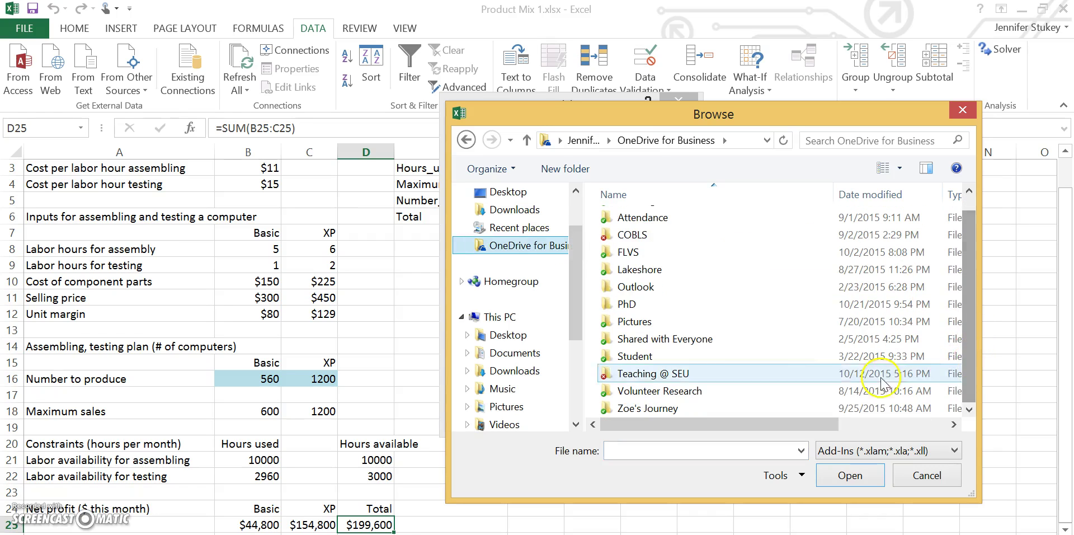
double_click(678, 372)
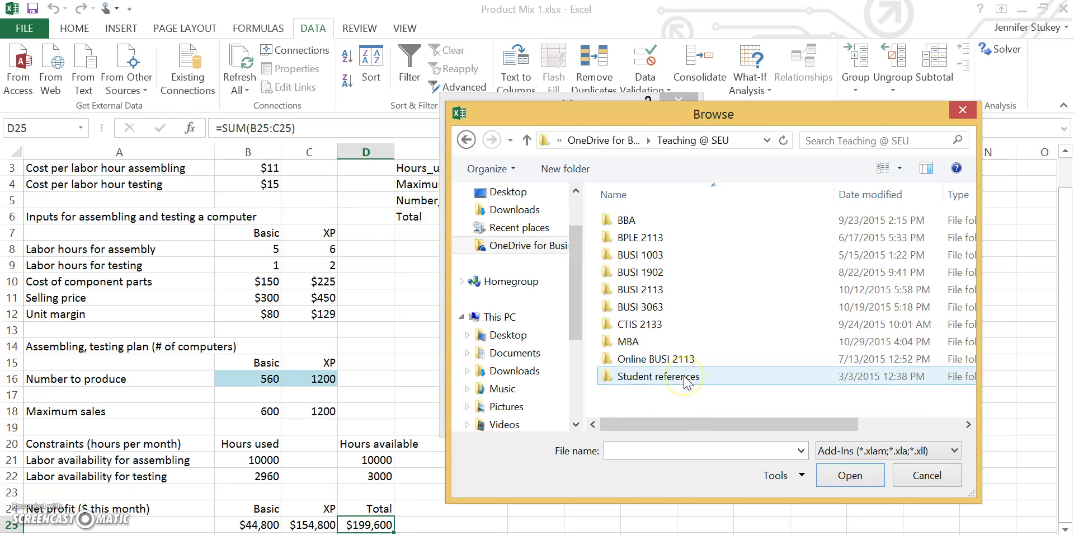
double_click(669, 345)
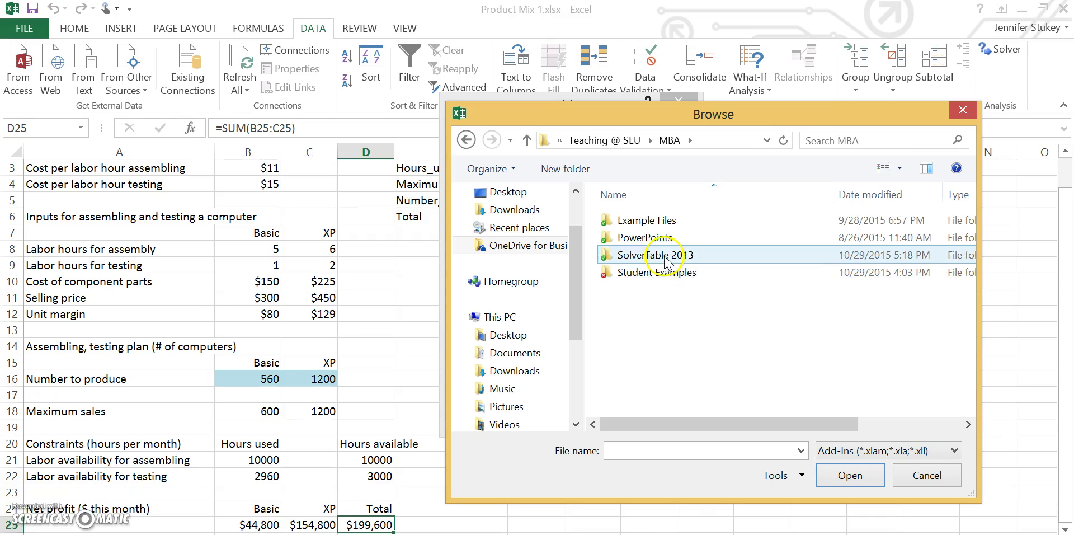
double_click(652, 254)
Step: Load SolverTable.xlam as an add-in, agreeing to replace the existing file, and apply the add-in selection
click(655, 222)
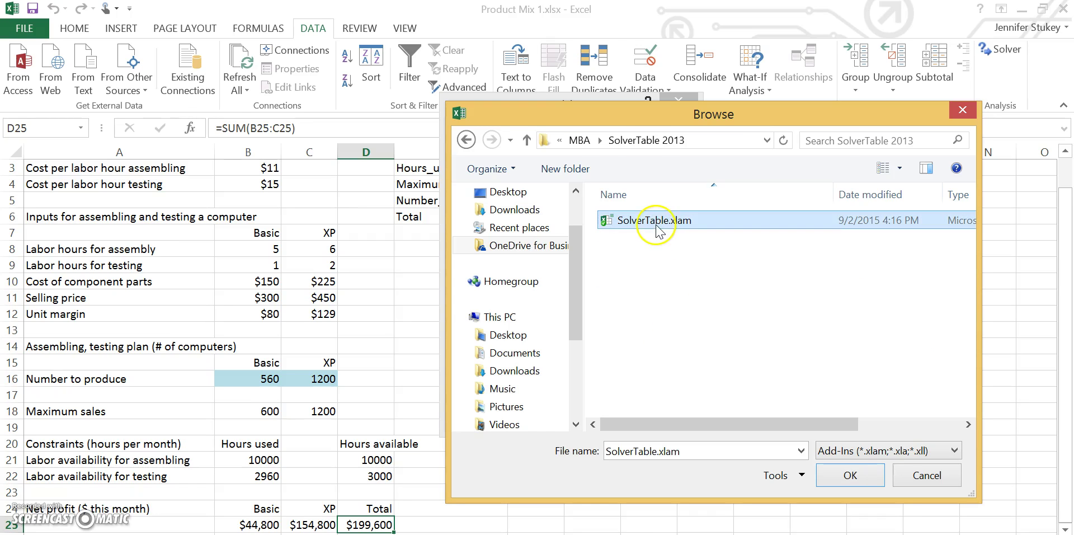
click(850, 475)
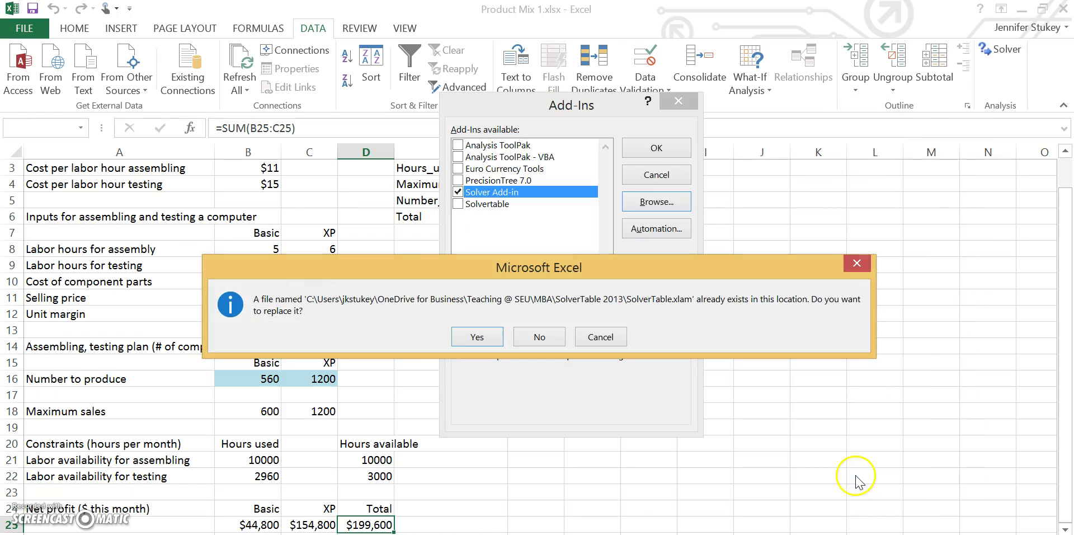
click(484, 339)
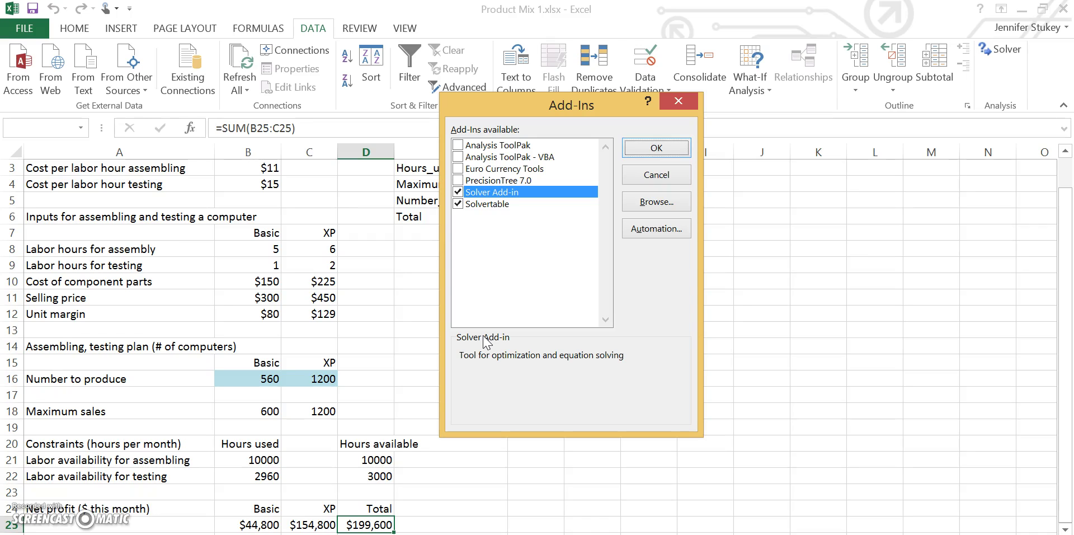
click(666, 148)
click(666, 149)
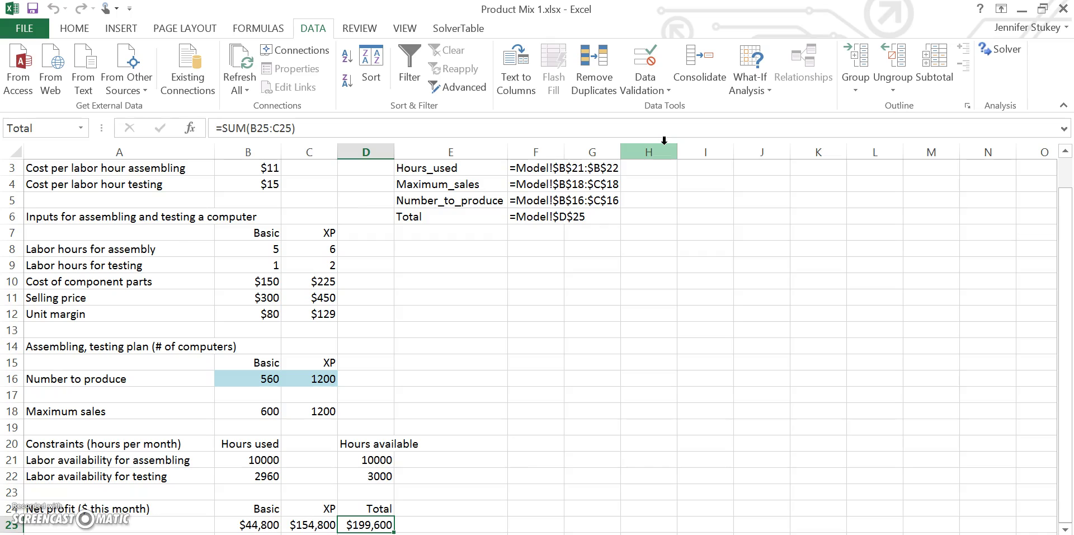
Step: Run SolverTable on the Model sheet, agree to continue with the existing Solver model, and choose a oneway table
click(458, 29)
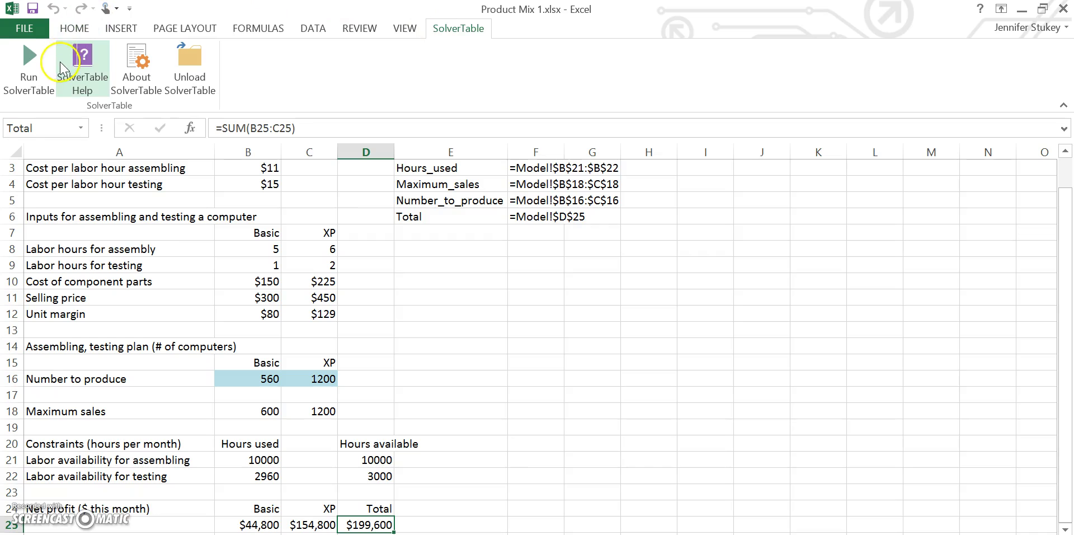
click(40, 67)
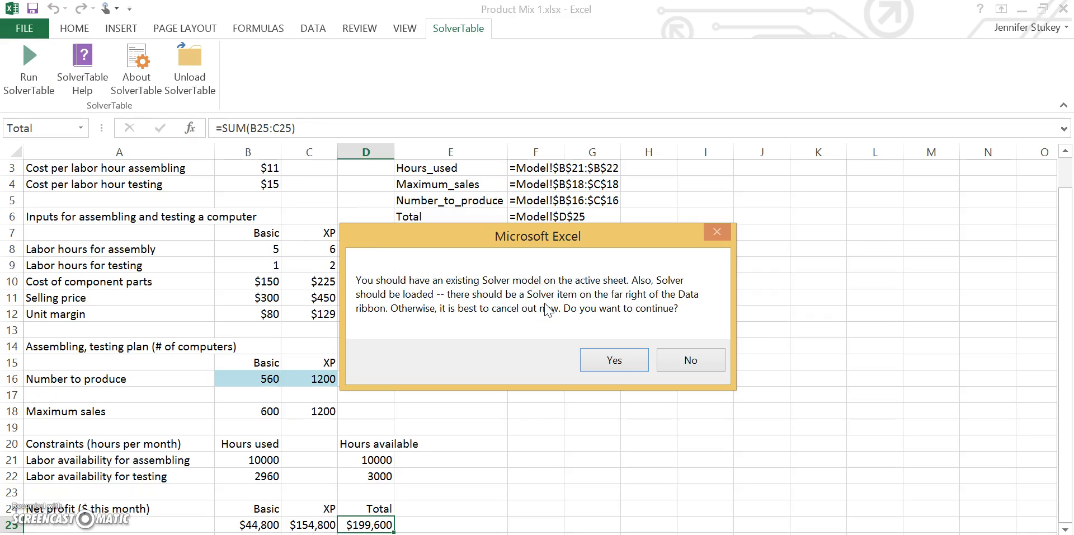
click(608, 359)
click(609, 359)
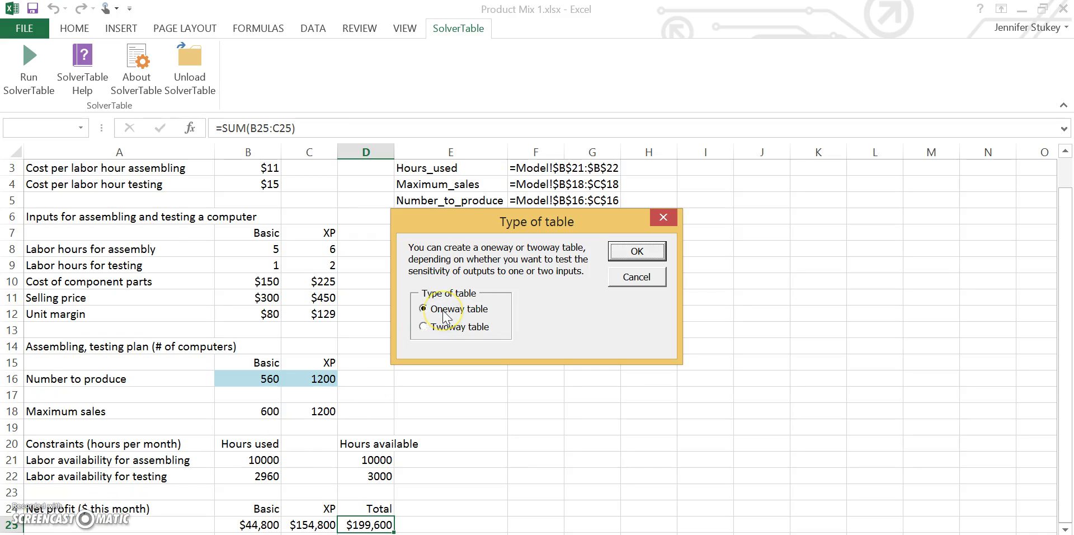
click(652, 253)
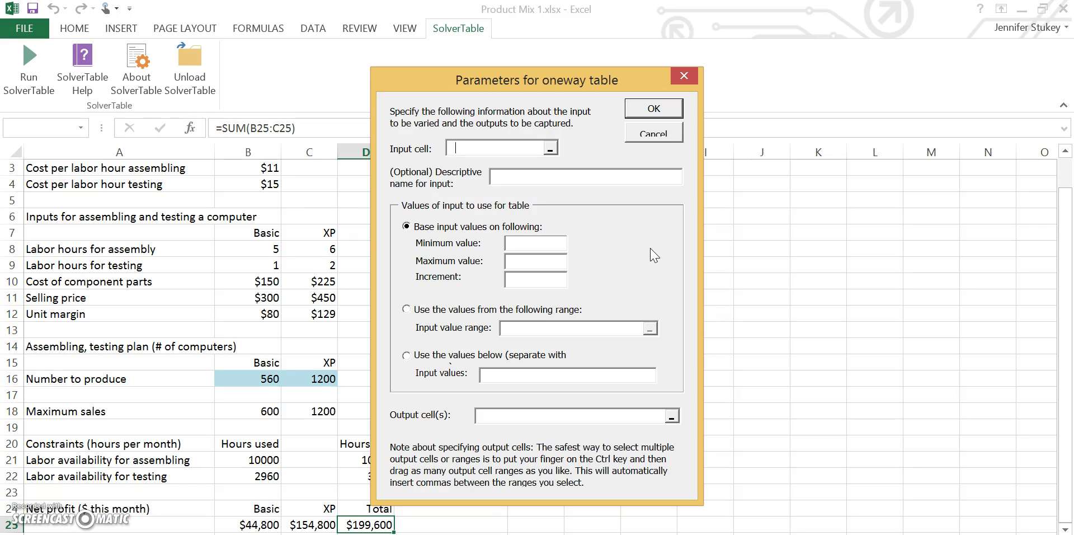
Step: Set the XP selling price cell C11 as the input cell and name the input "Selling price SP"
drag(584, 87, 640, 109)
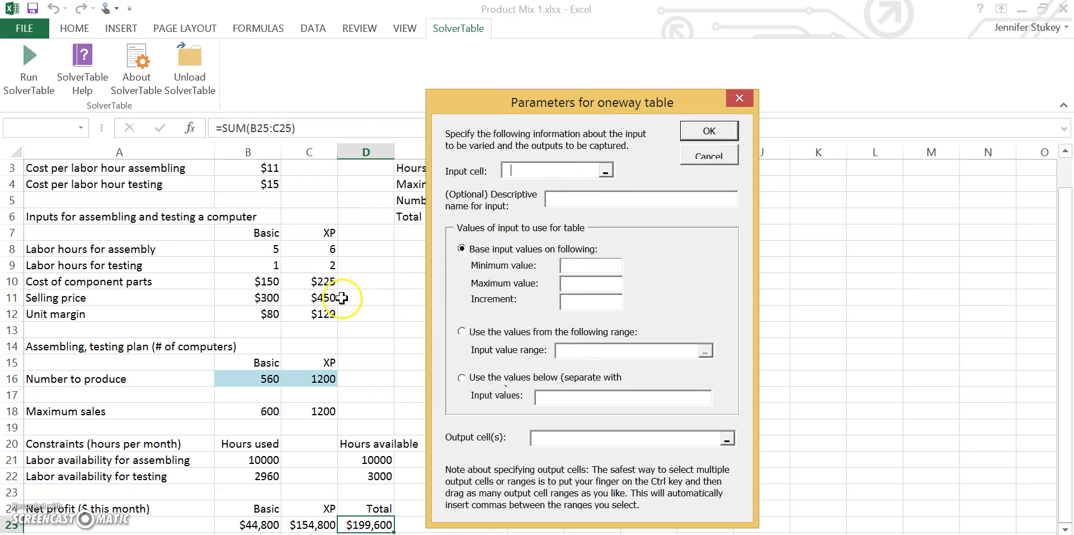
click(322, 297)
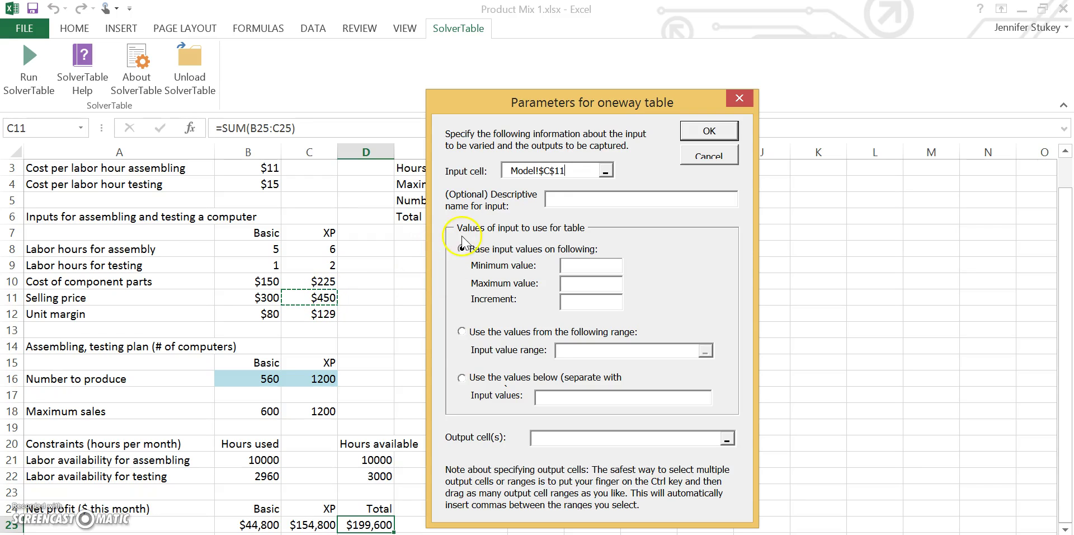
click(581, 199)
text(Selling price SP)
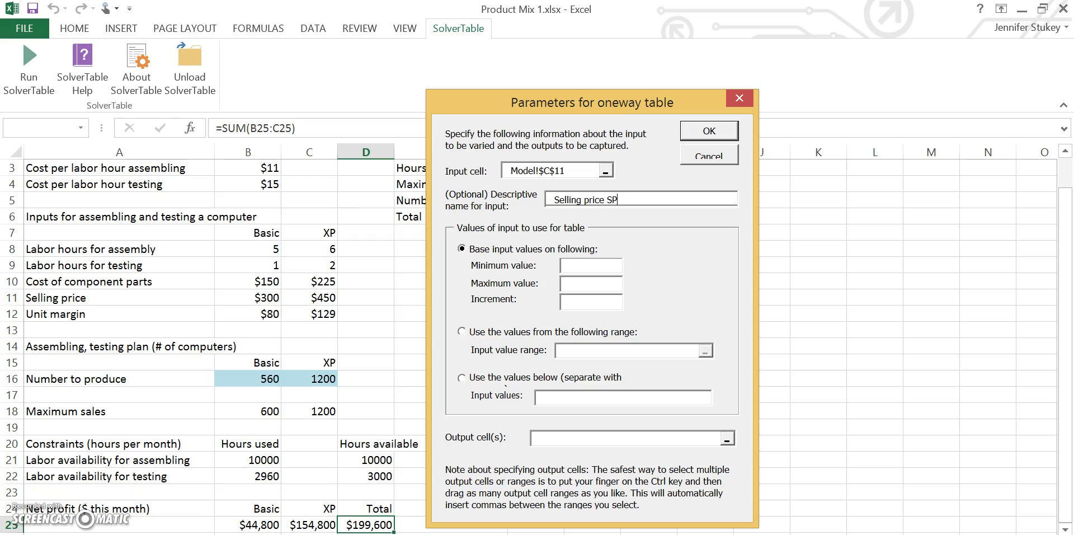
Step: Base the selling price input values on a minimum of 350, a maximum of 550 and an increment of 25
click(573, 266)
text(350)
click(608, 282)
text(550)
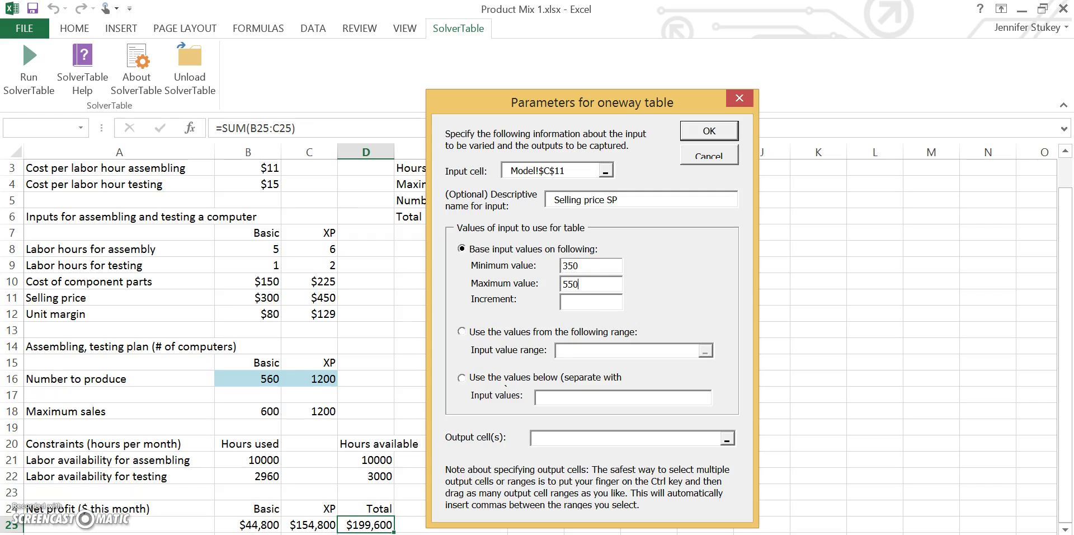
click(584, 301)
text(25)
Step: Set cells B16, C16 and D25 as the output cells and generate the oneway table
click(558, 438)
click(257, 381)
ctrl+click(301, 383)
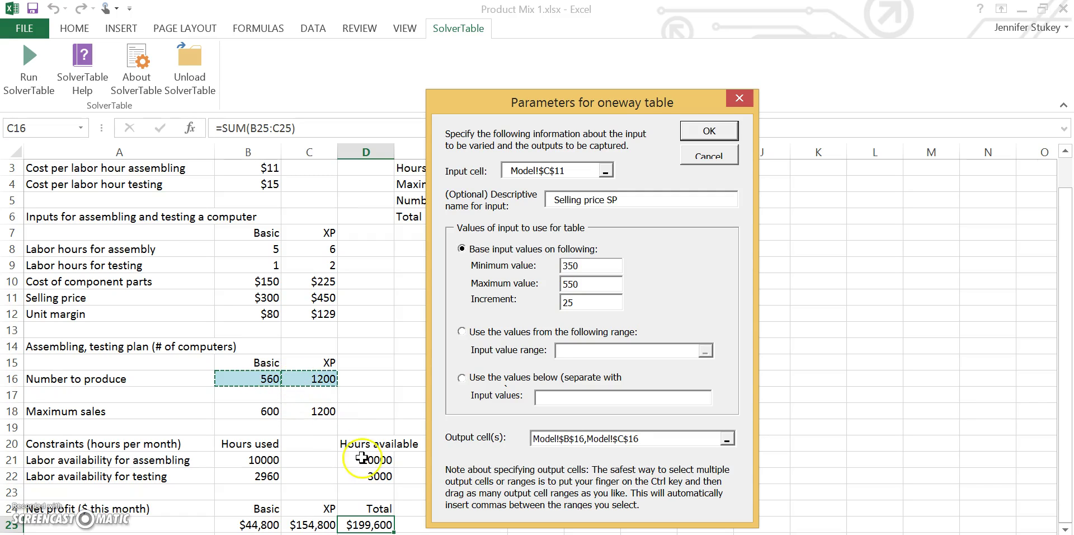
ctrl+click(383, 523)
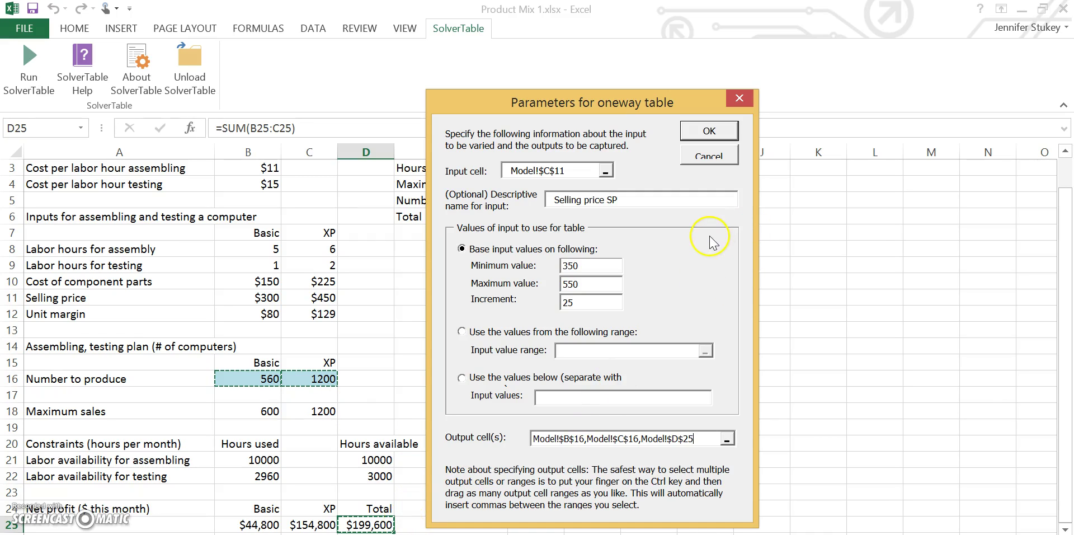
click(721, 134)
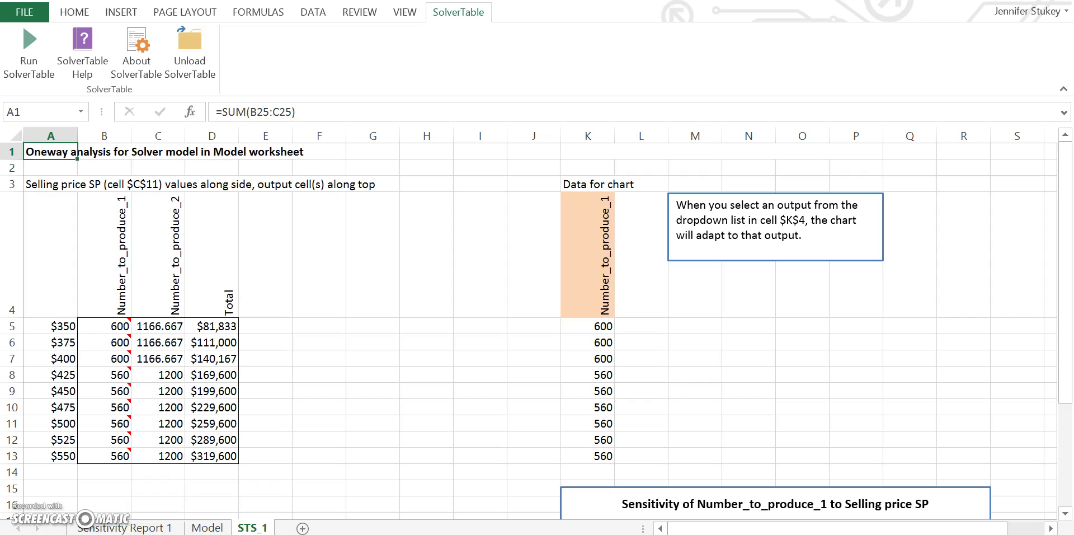
Step: Return to the Model sheet and run SolverTable again, choosing a twoway table
click(205, 528)
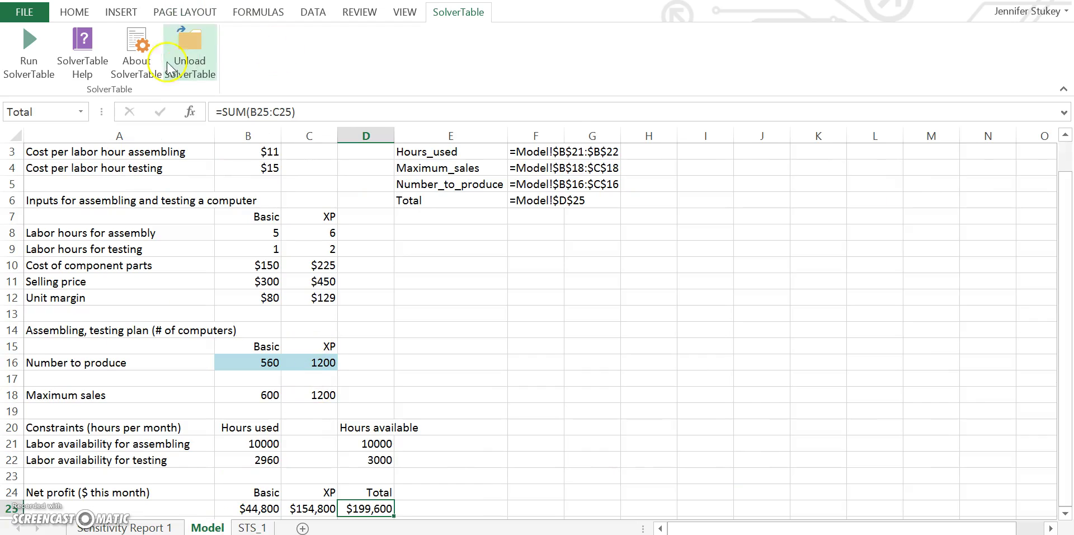
click(35, 70)
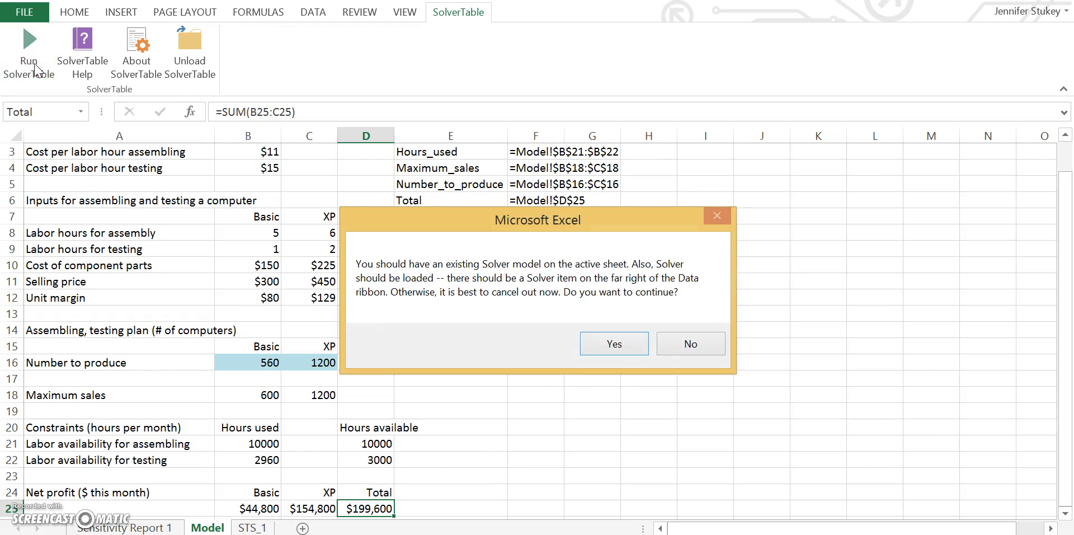
click(615, 344)
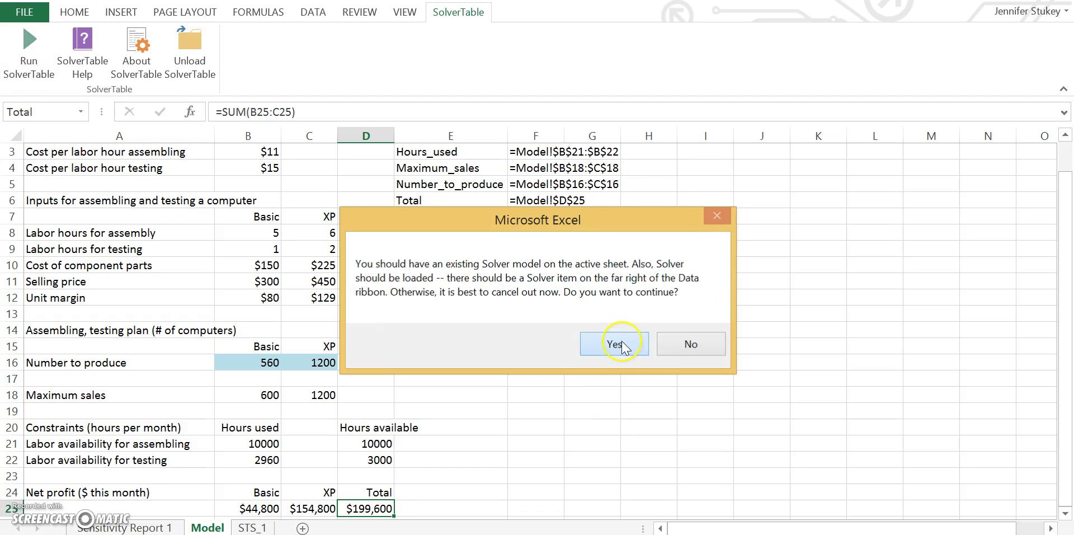
click(424, 313)
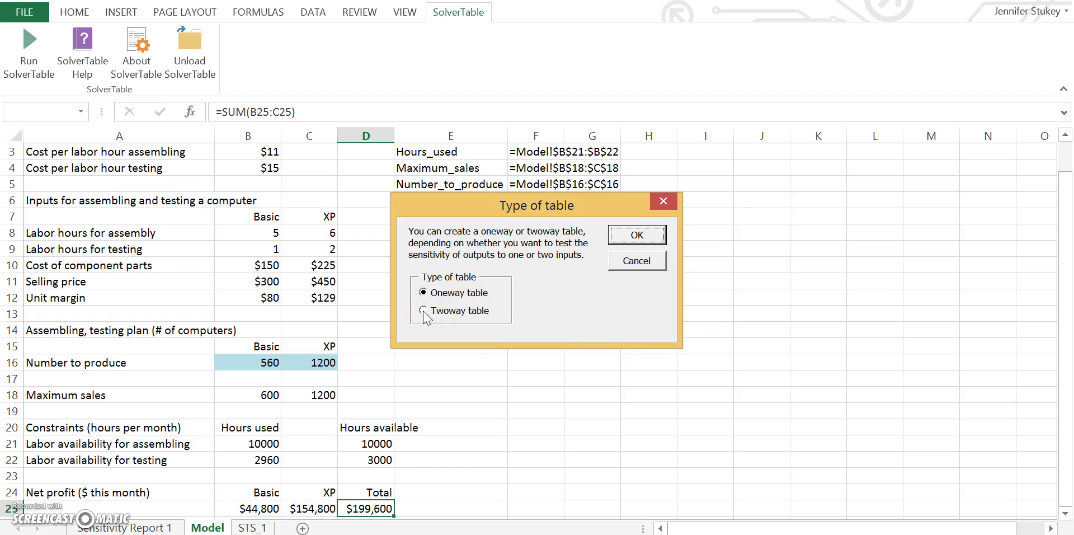
click(639, 236)
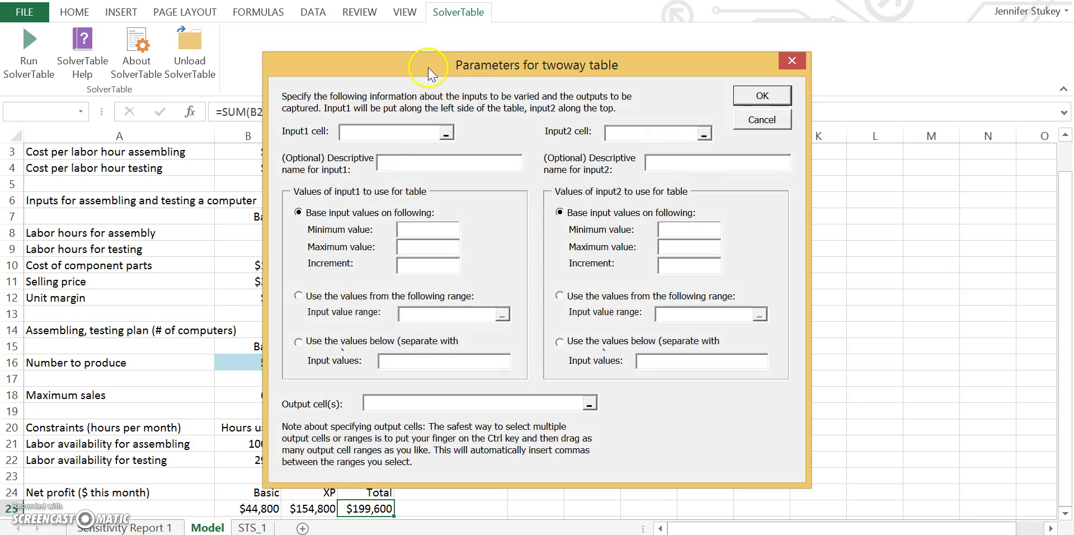
Step: Set the available assembling hours cell D21 as the first input and name it "Assembling Hours"
drag(444, 63, 640, 64)
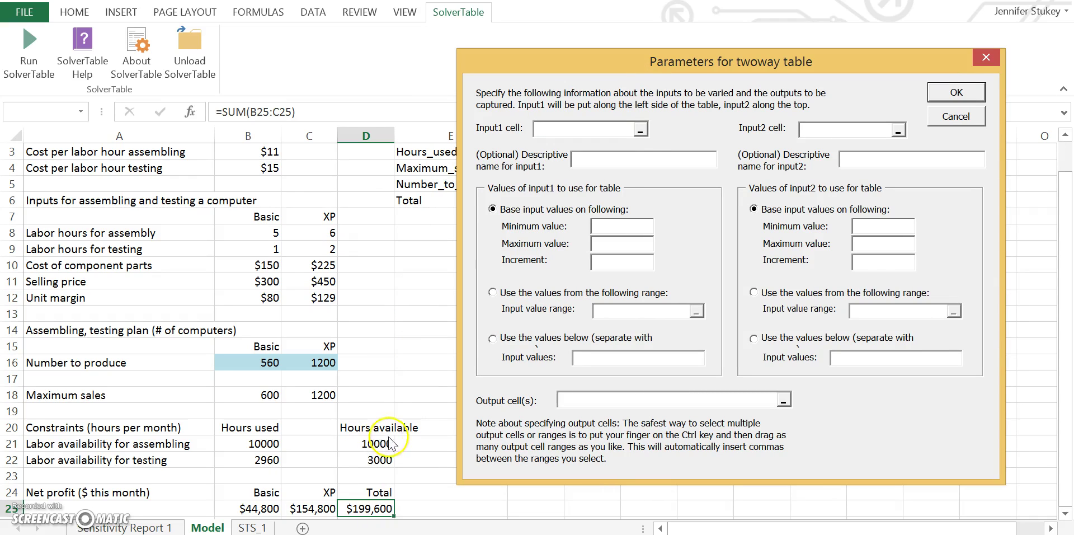
click(594, 132)
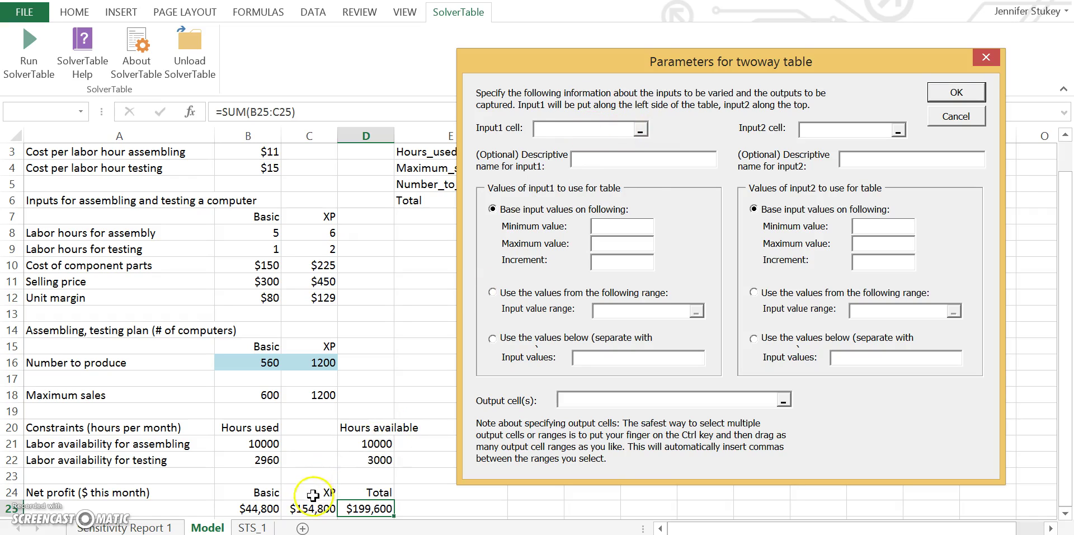
click(358, 445)
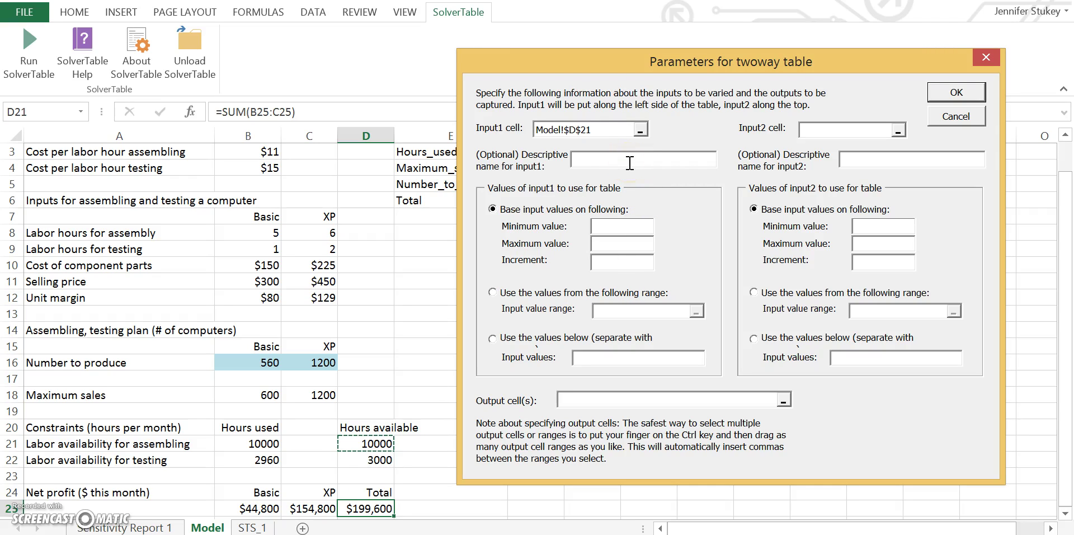
text(Ass)
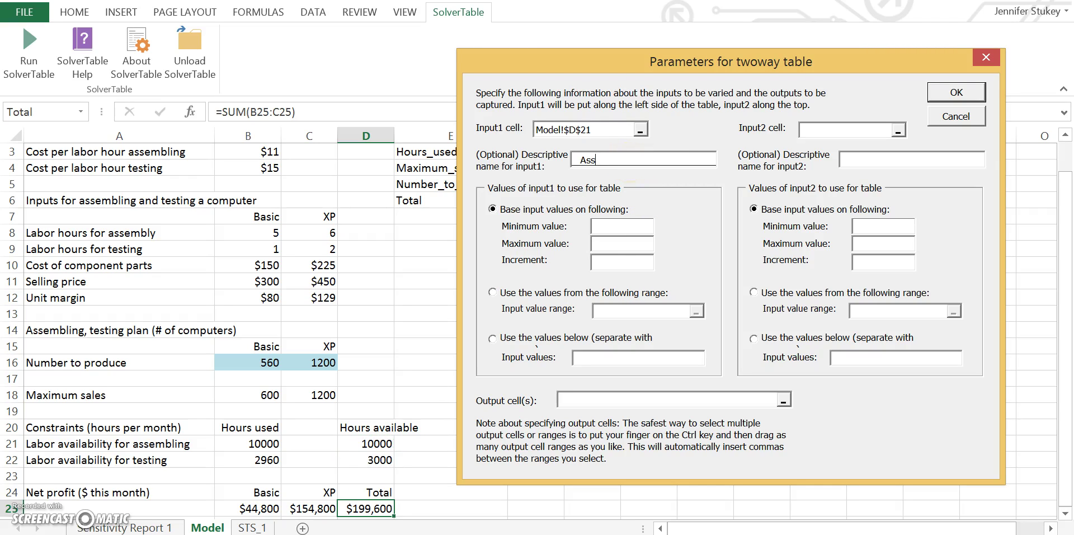
text(embling Hours)
Step: Set the first input's values to a minimum of 8000, a maximum of 12000 and an increment of 500
click(613, 228)
text(8000)
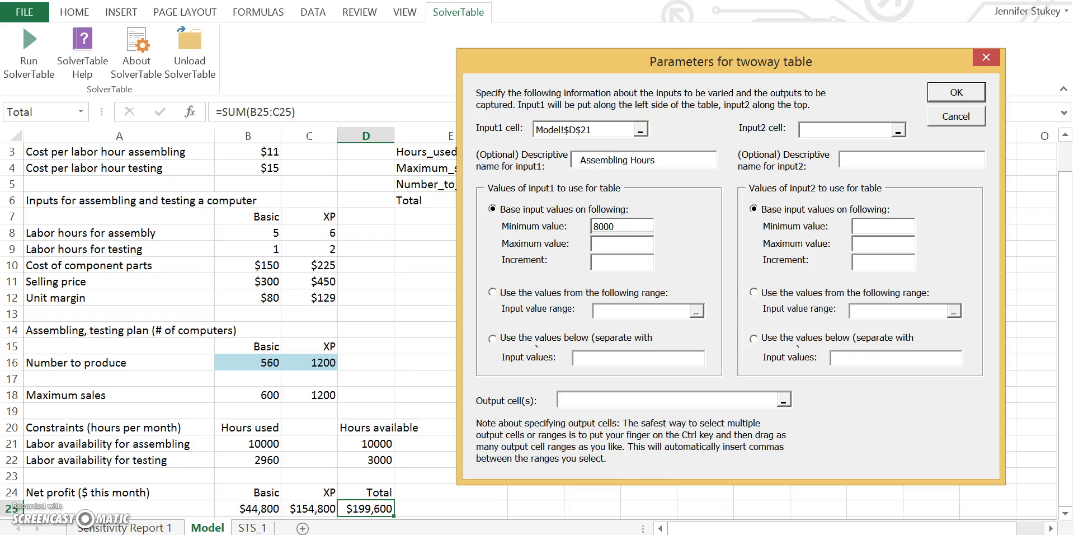
click(614, 240)
text(12000)
text(500)
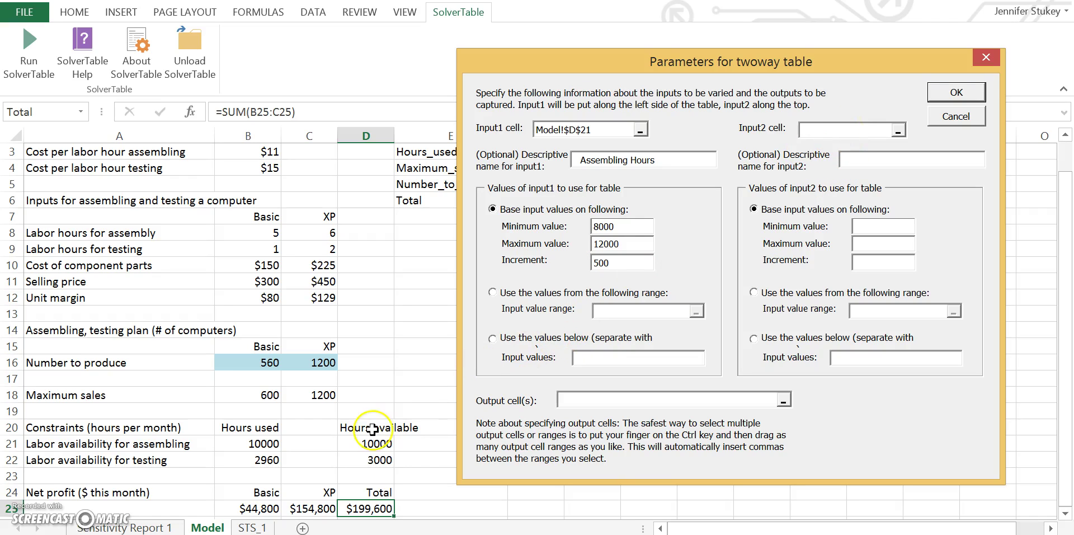
Step: Set the available testing hours cell D22 as the second input and name it "Testing Hours"
click(382, 461)
click(382, 461)
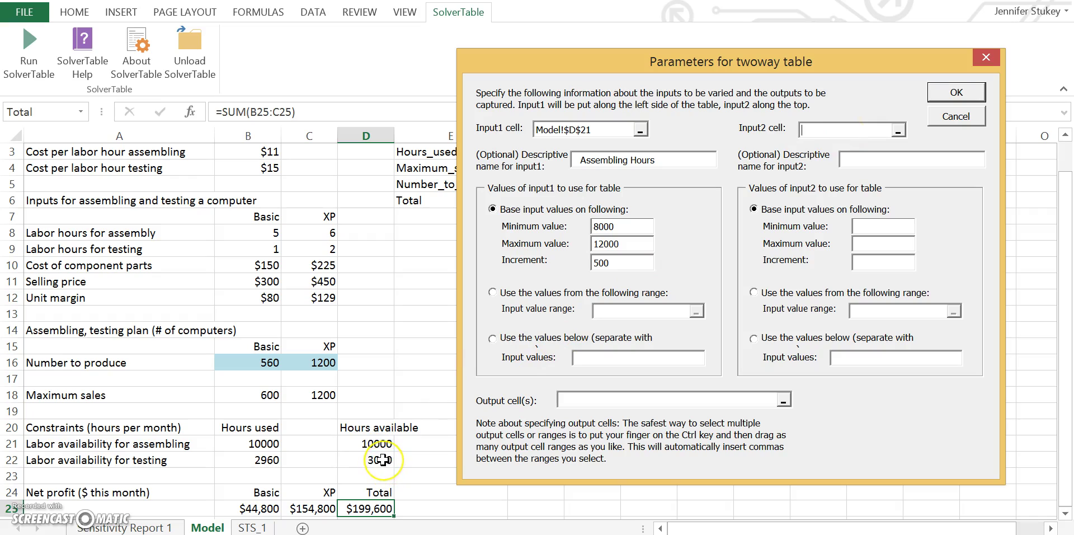
click(907, 159)
text(Testing Hours)
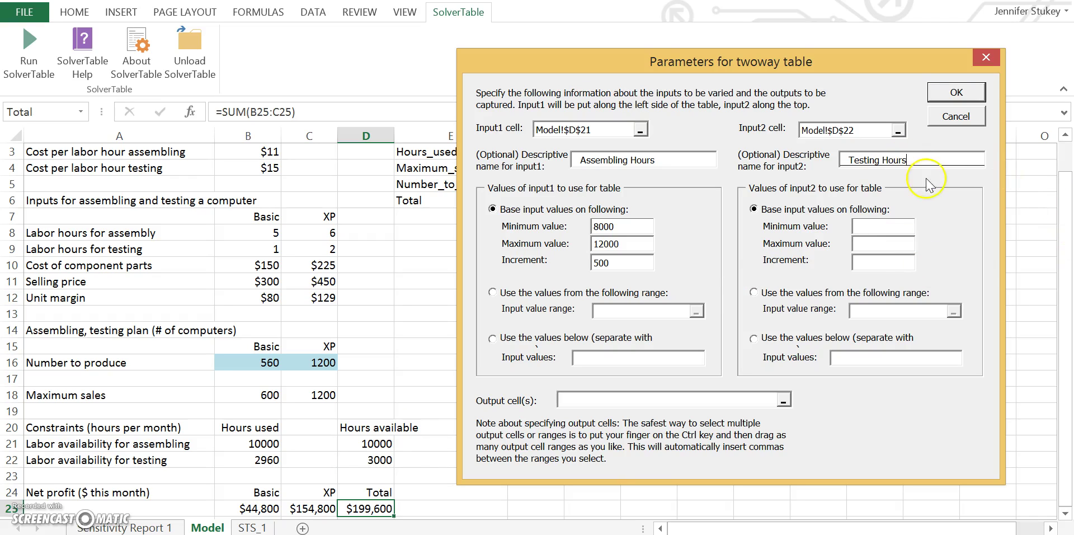
Step: Set the second input's values to a minimum of 2000, a maximum of 5000 and an increment of 500
click(892, 222)
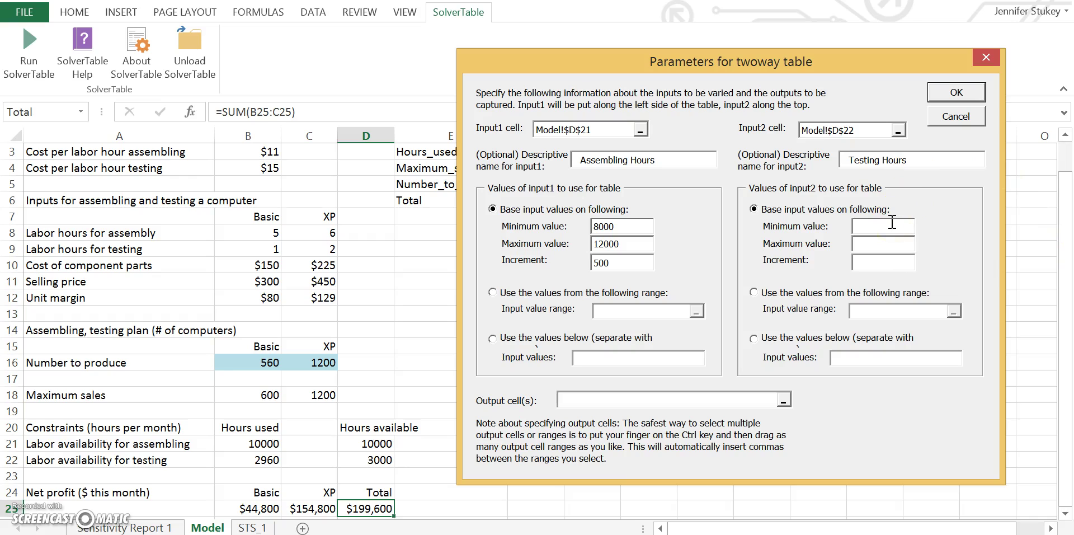
text(2000)
click(878, 244)
text(5000)
click(875, 263)
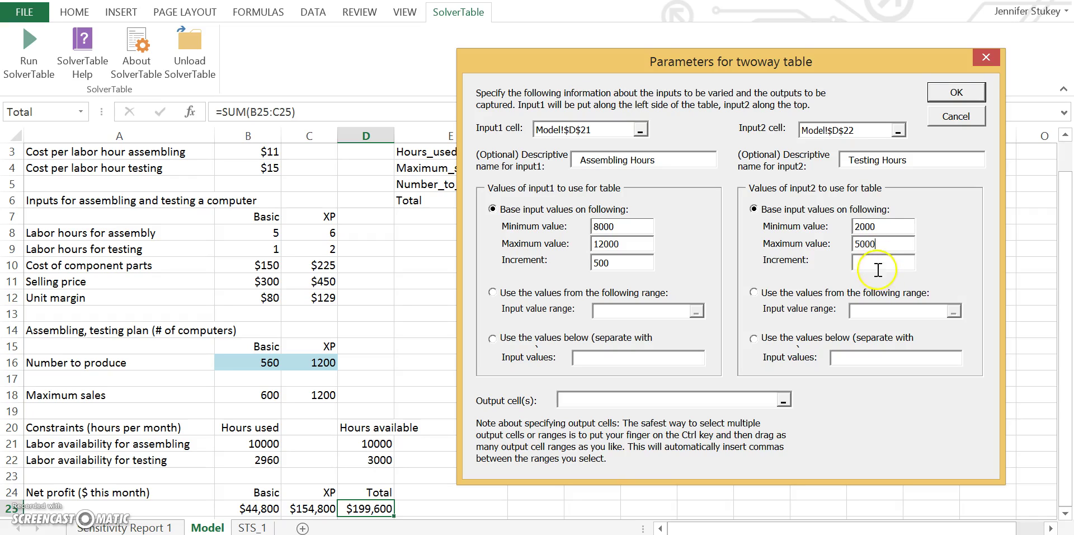
text(500)
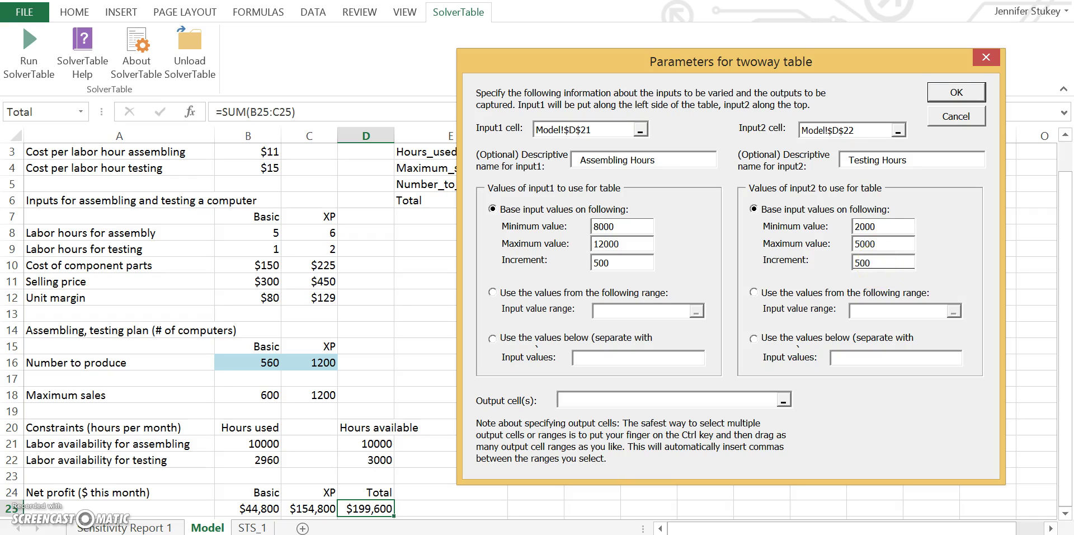
Step: Set B16:C16 and D25 as the output cells, generate the twoway table and review its result grids
click(643, 401)
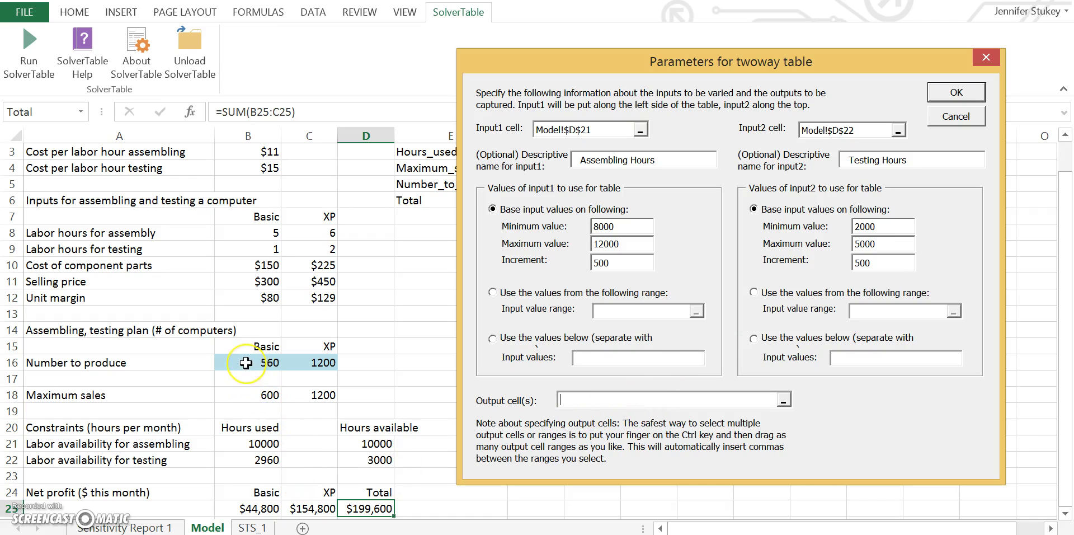
drag(246, 362, 310, 365)
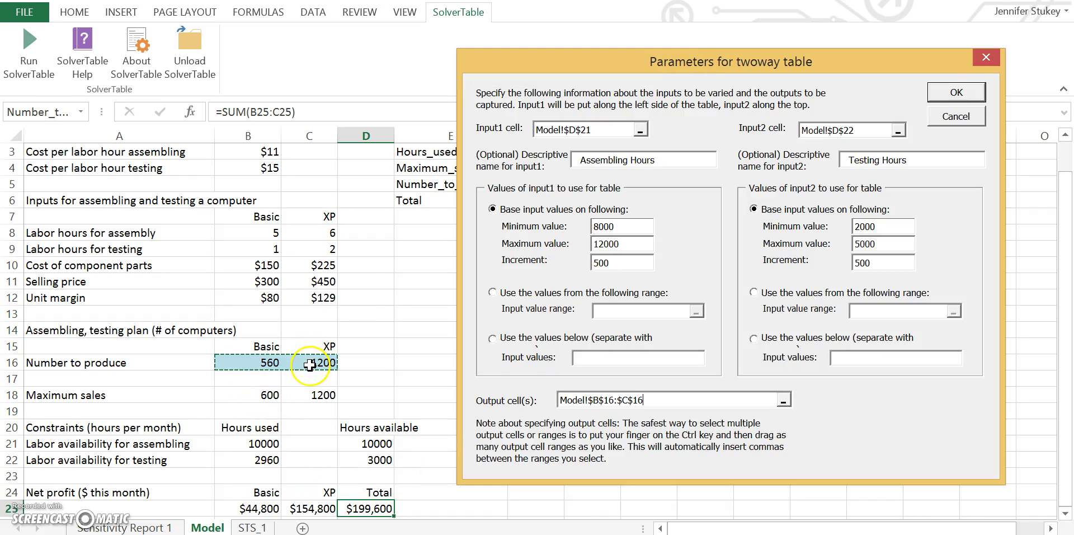
ctrl+click(375, 509)
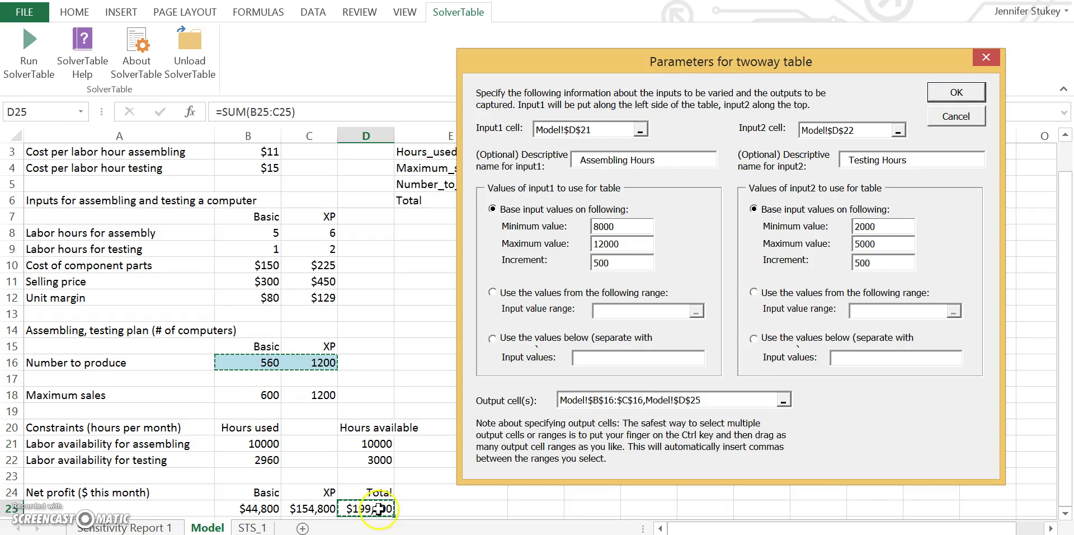
click(971, 95)
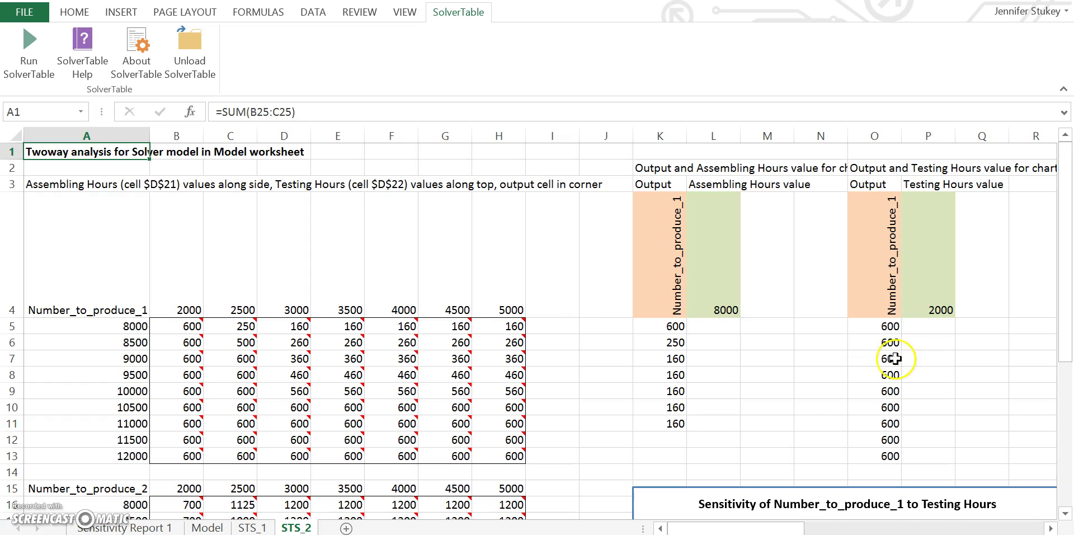
drag(1065, 278, 1069, 331)
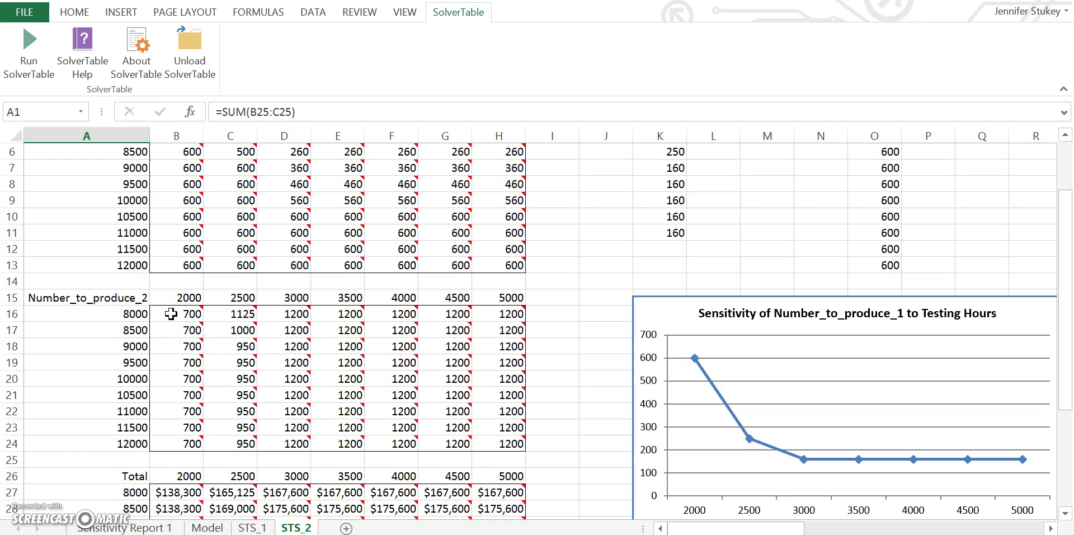
drag(1068, 347, 1067, 370)
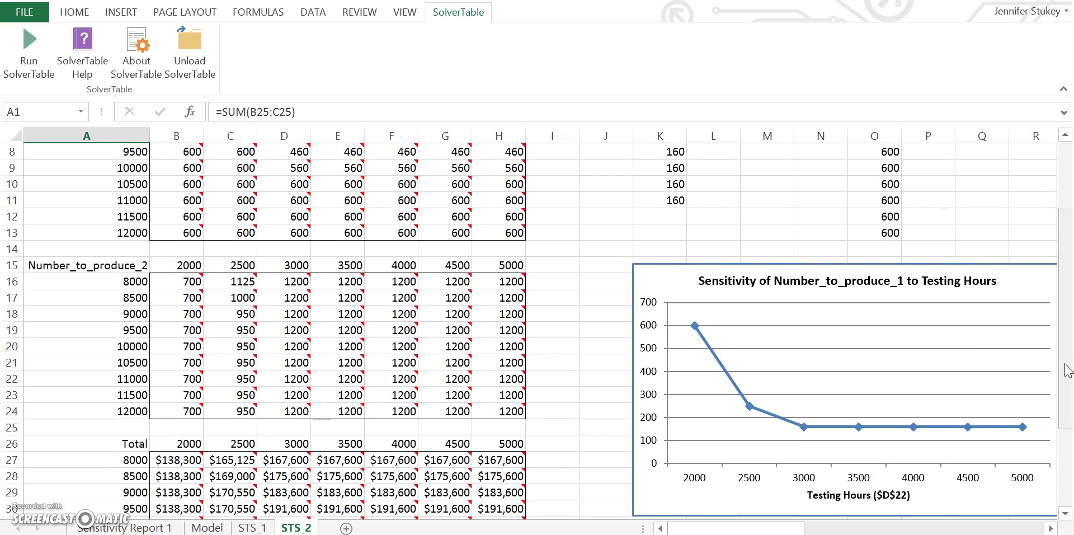